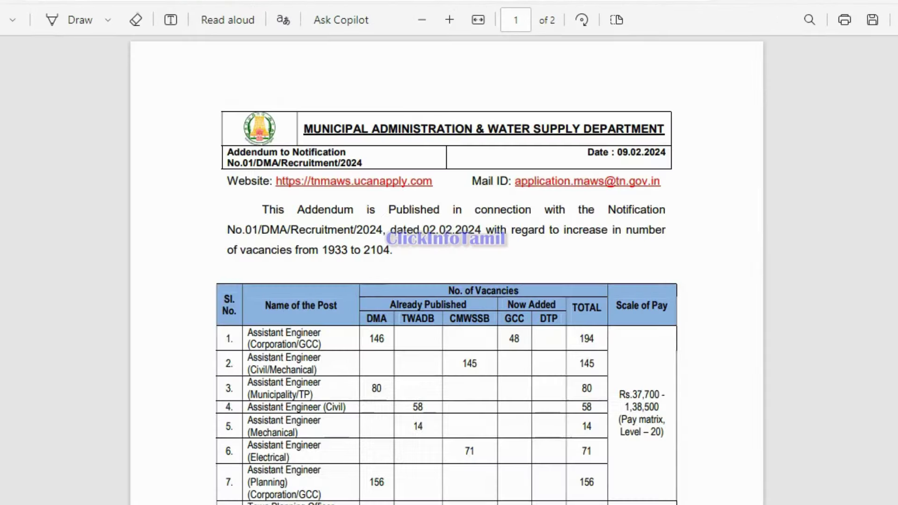
Examine the vacancy table by post in the addendum to Notification No.01/DMA/Recruitment/2024, including its introduction, newly added columns and totals.
scroll(447, 271, down, 5)
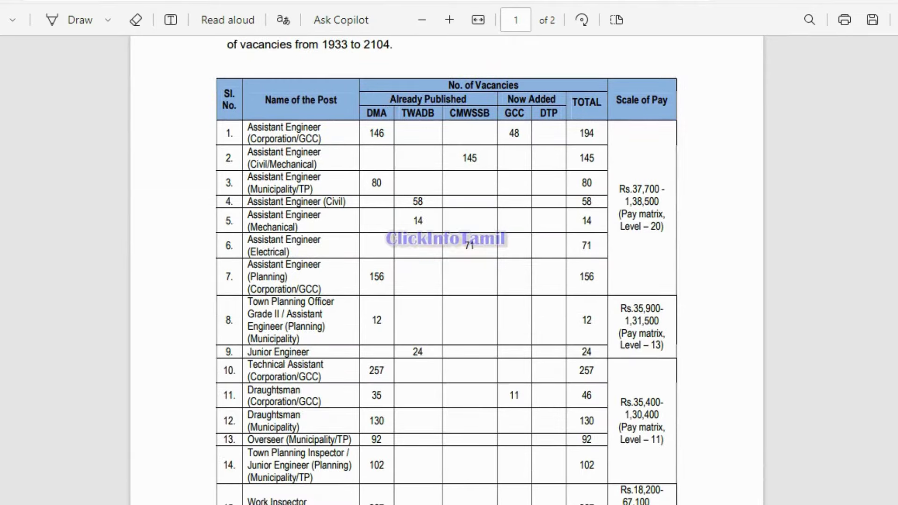
scroll(447, 271, down, 1)
scroll(351, 150, up, 4)
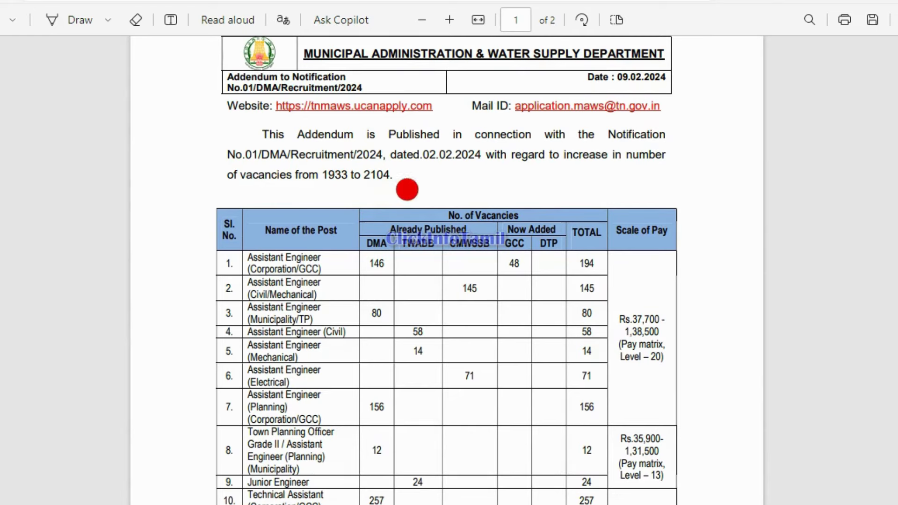
scroll(446, 271, down, 4)
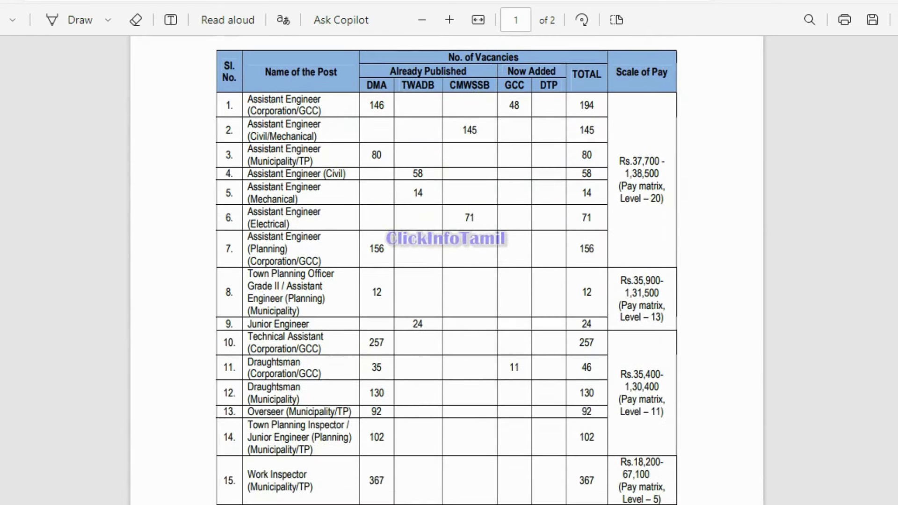
scroll(447, 270, down, 4)
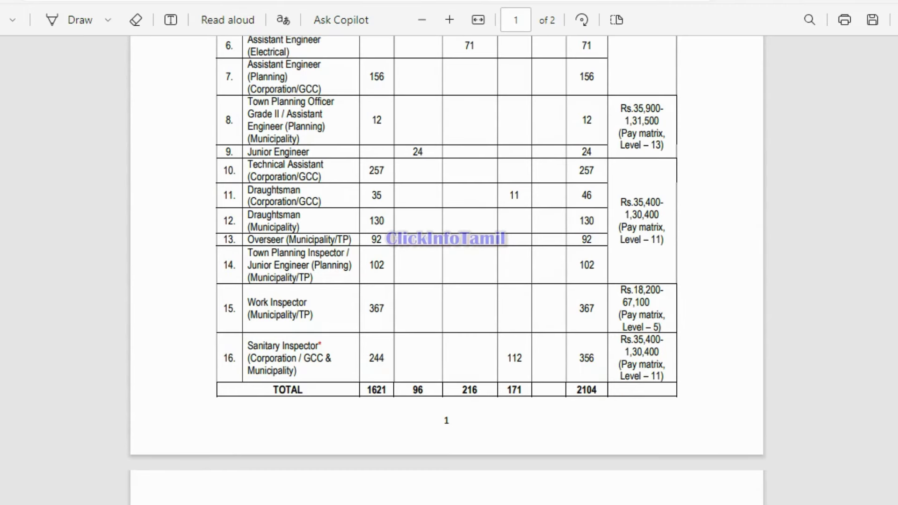
scroll(447, 267, up, 5)
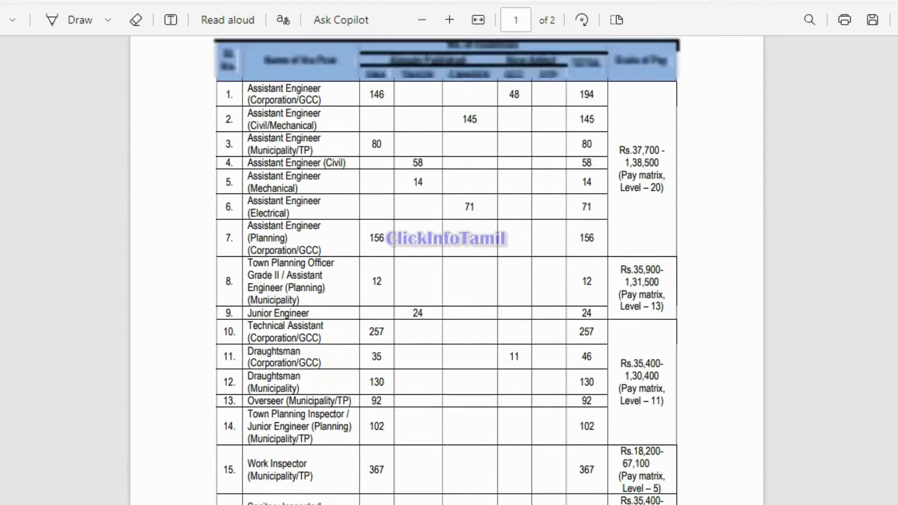
scroll(702, 253, down, 5)
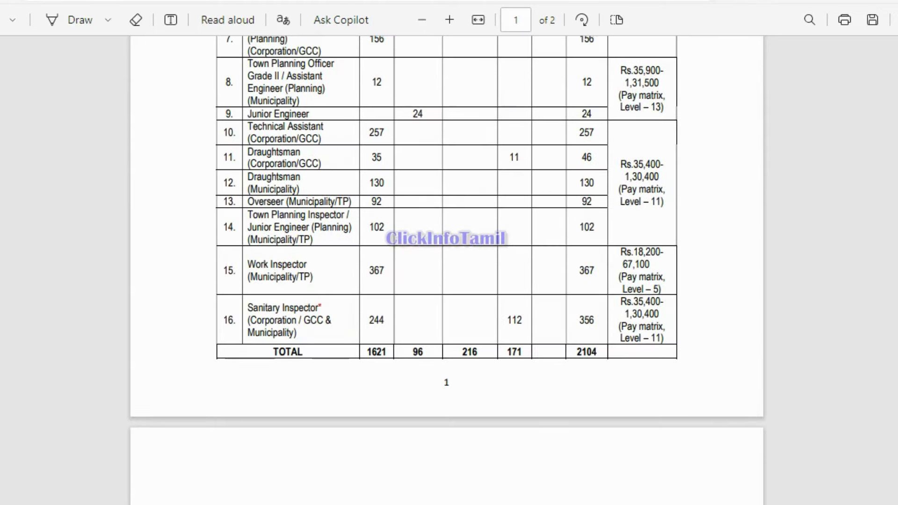
scroll(446, 271, up, 10)
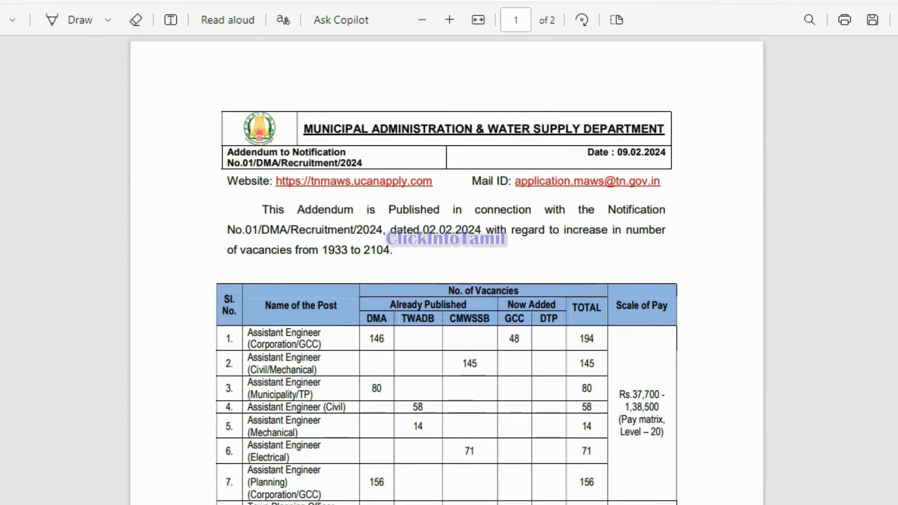
Switch to the department's recruitment website and start registering for notification 01/DMA/RECRUITMENT/2024.
key(alt+Tab)
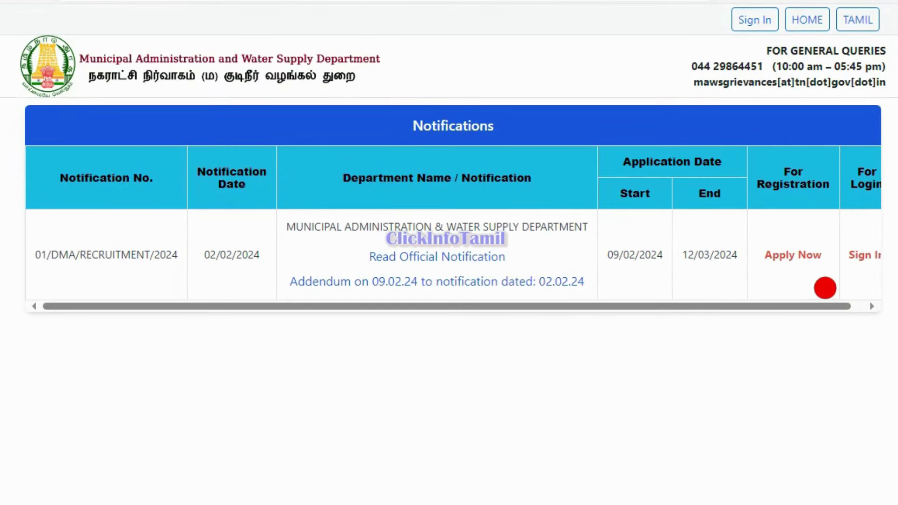
click(797, 253)
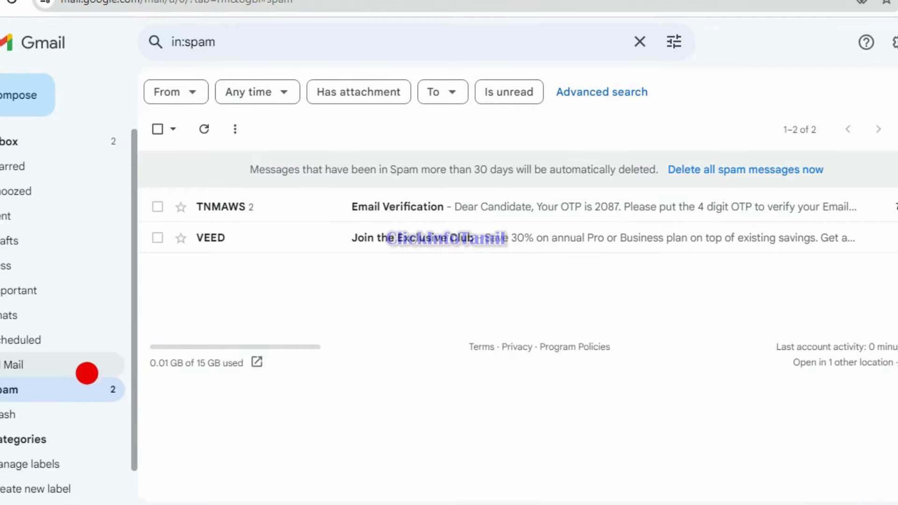
Open the TNMAWS Email Verification message in Gmail's spam folder and complete the basic registration with verified e-mail and mobile number.
click(395, 206)
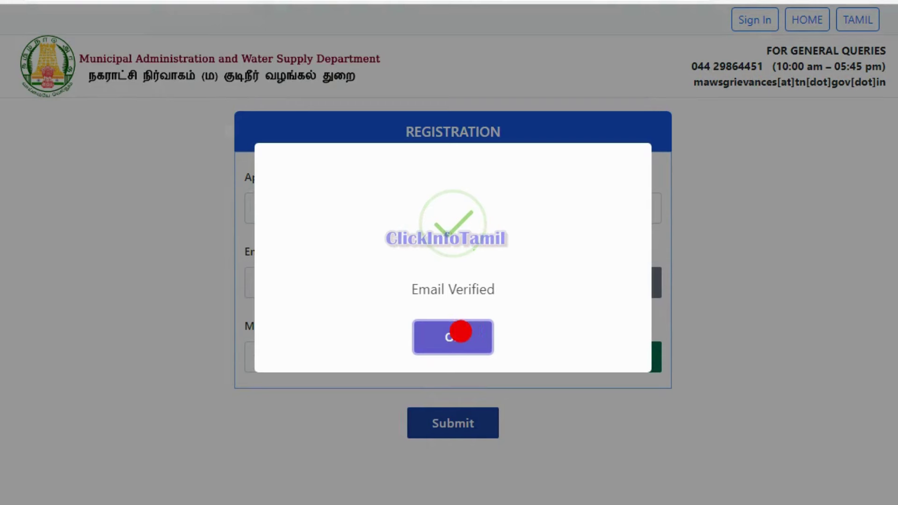
click(461, 331)
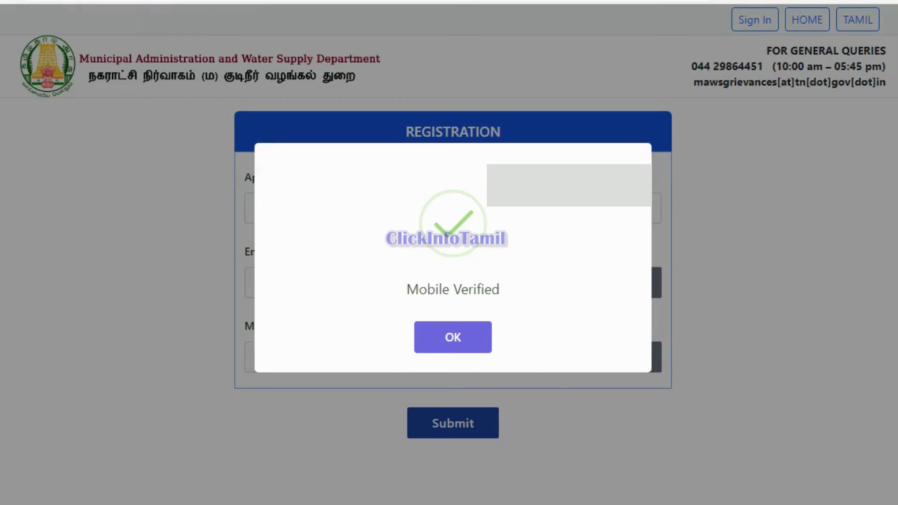
key(Return)
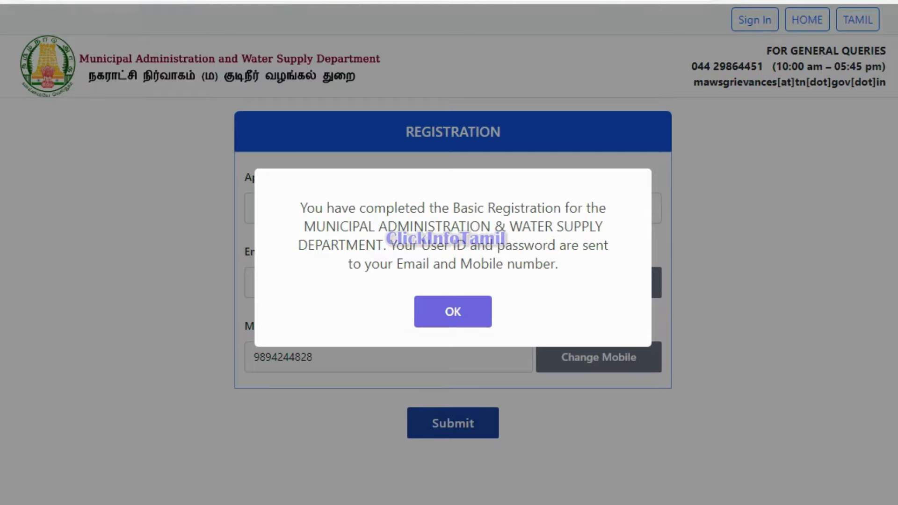
click(452, 312)
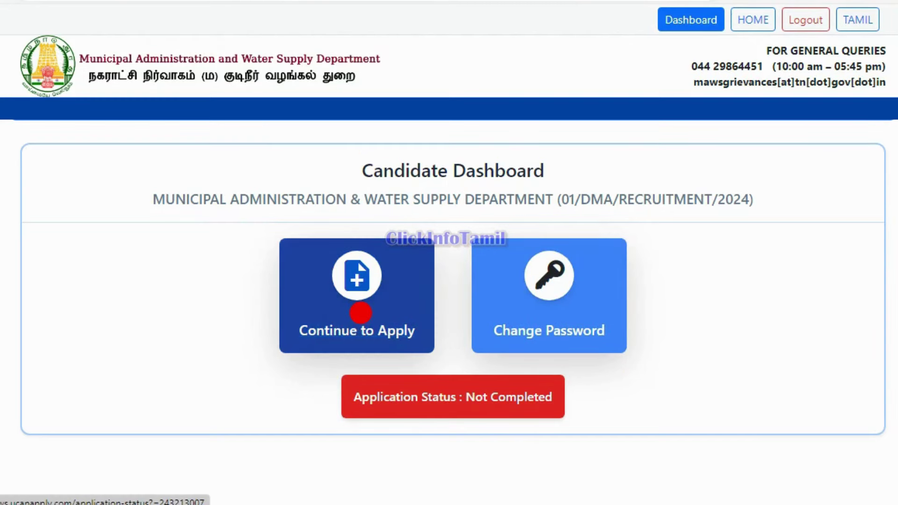
Continue to the recruitment application and review its Important dates section, including the notification links and the declaration.
click(360, 312)
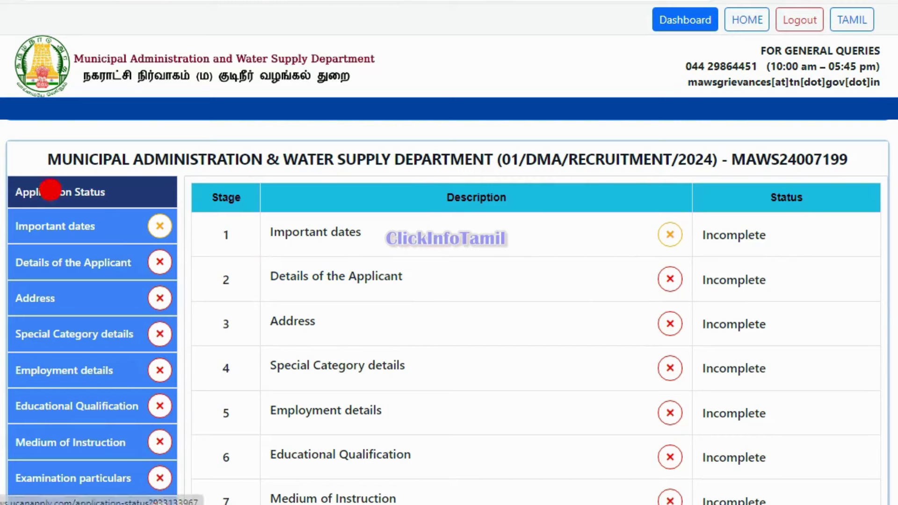
click(93, 218)
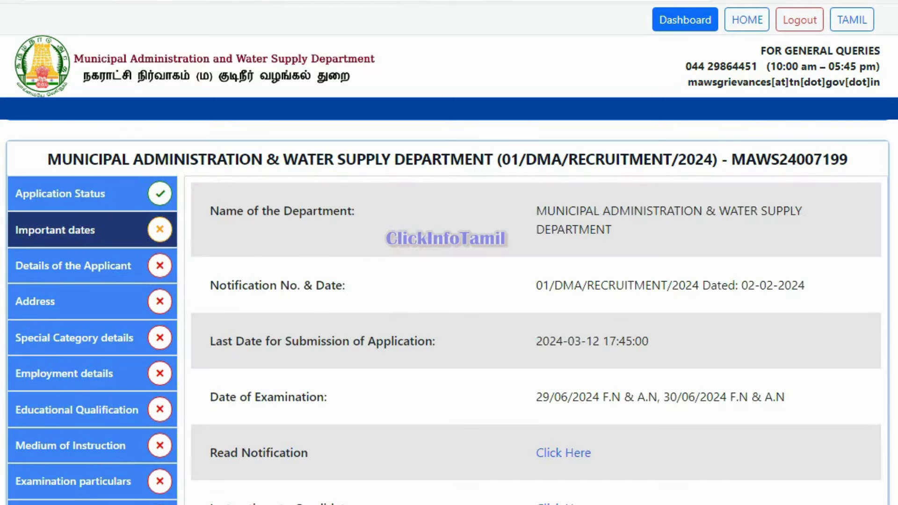
scroll(448, 314, down, 2)
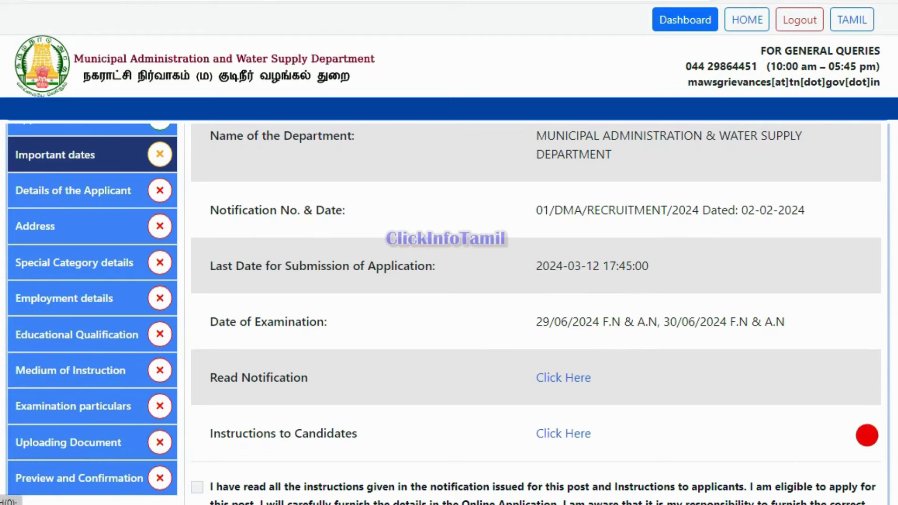
scroll(445, 313, down, 2)
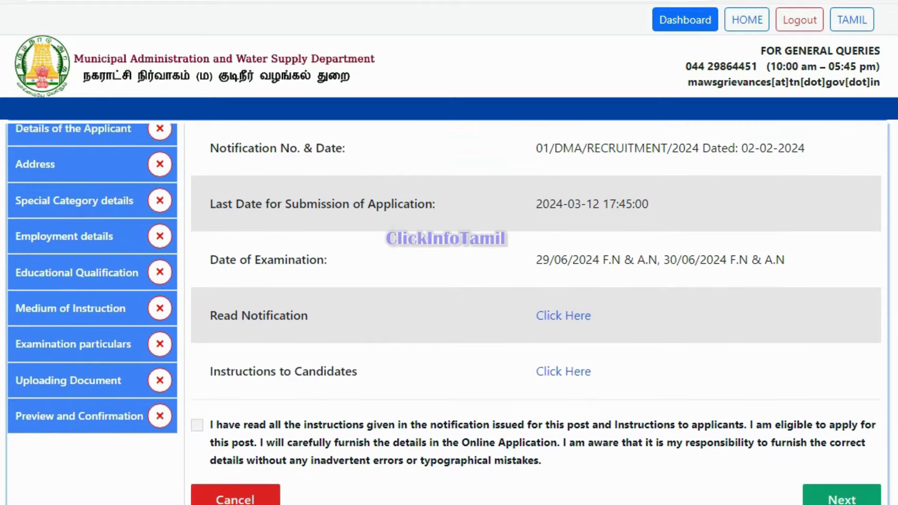
scroll(445, 313, up, 3)
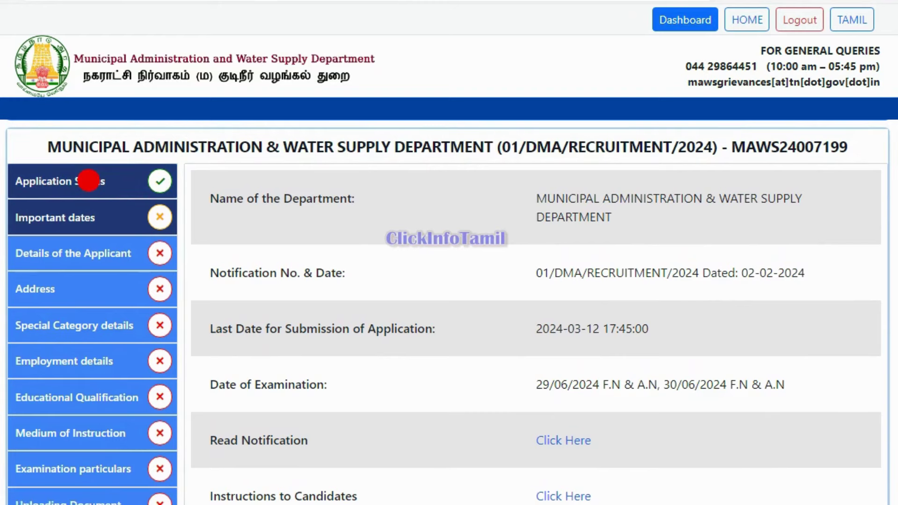
click(80, 180)
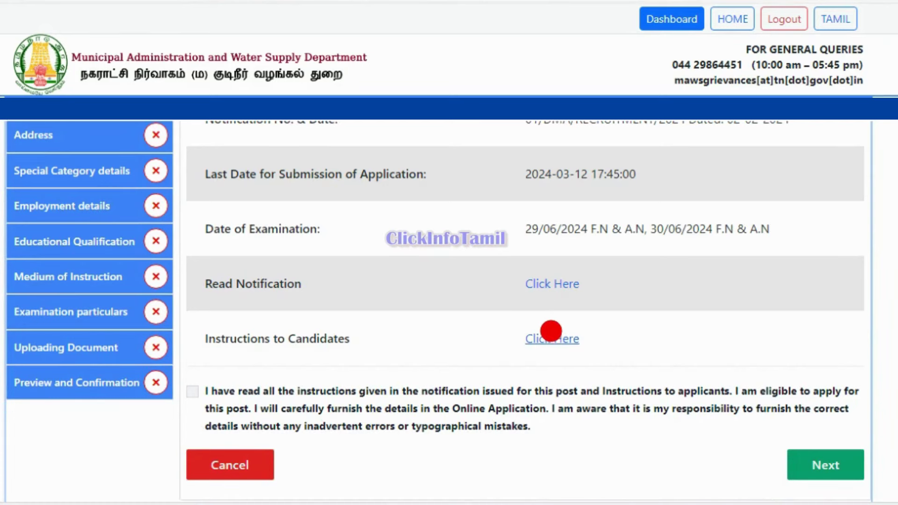
Open the Instructions to Candidates document and review its table of contents through the Annexure entry.
click(551, 333)
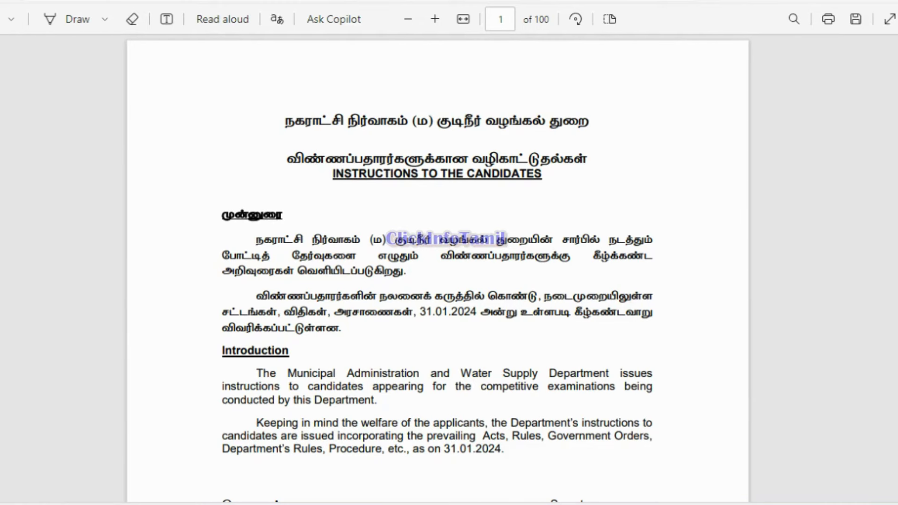
scroll(437, 269, down, 10)
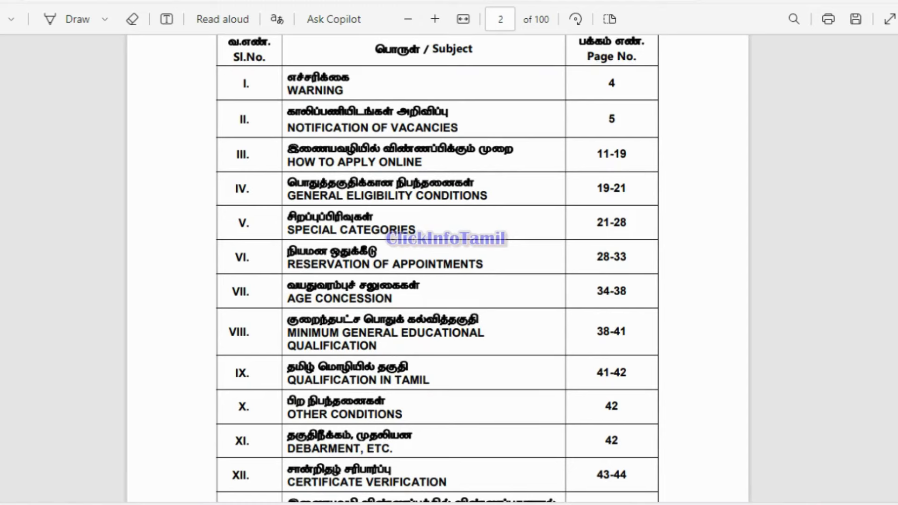
scroll(438, 269, down, 2)
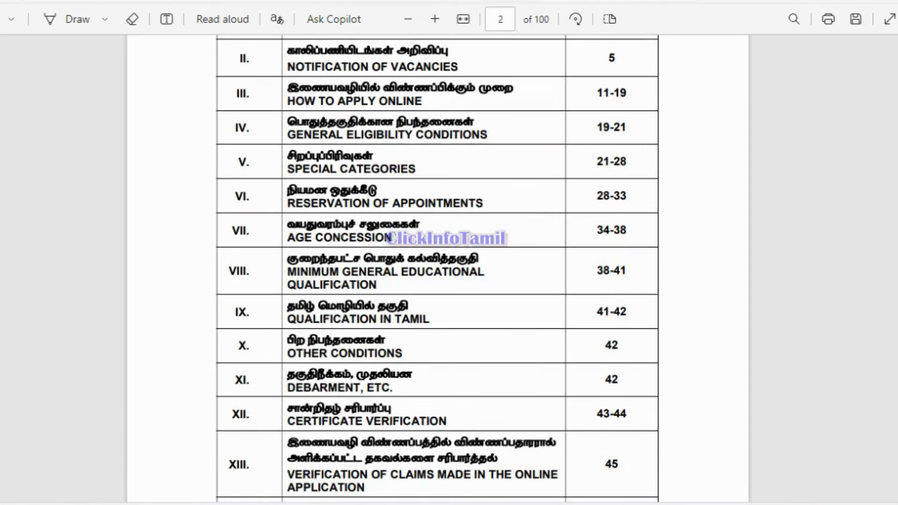
scroll(437, 269, down, 2)
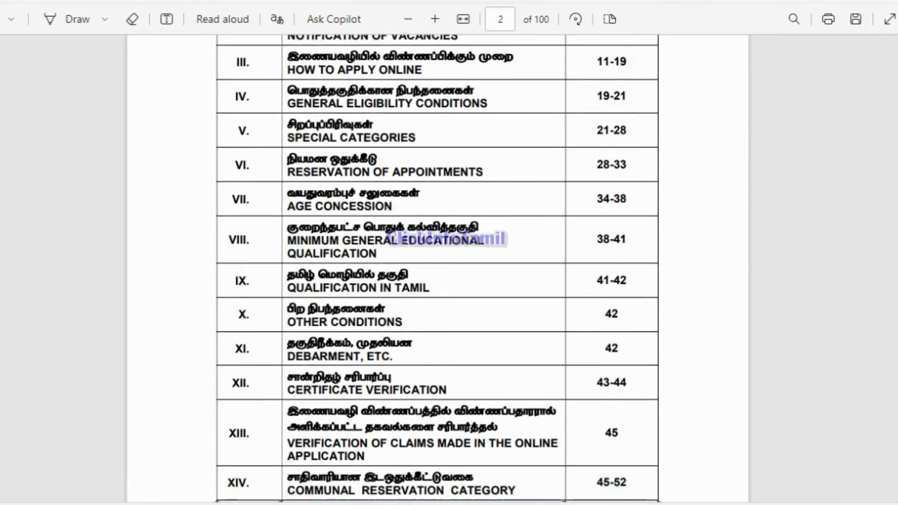
scroll(438, 269, down, 10)
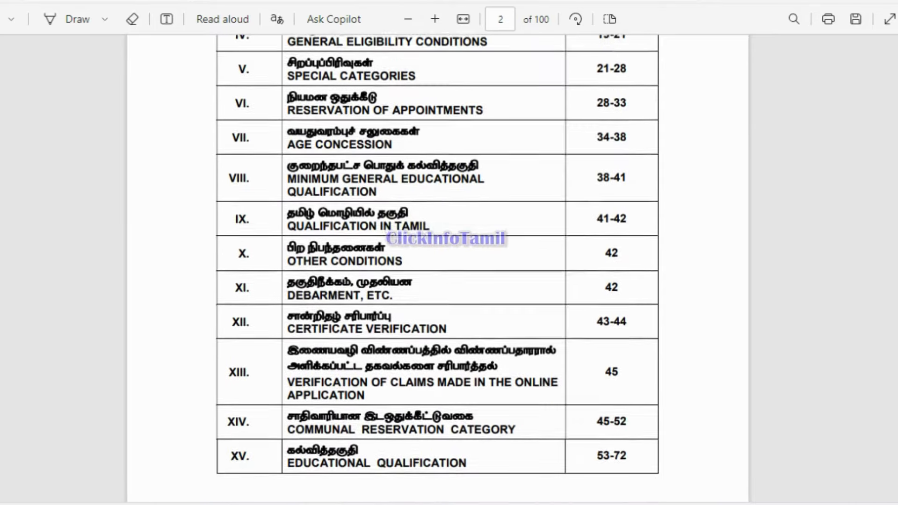
scroll(438, 269, down, 15)
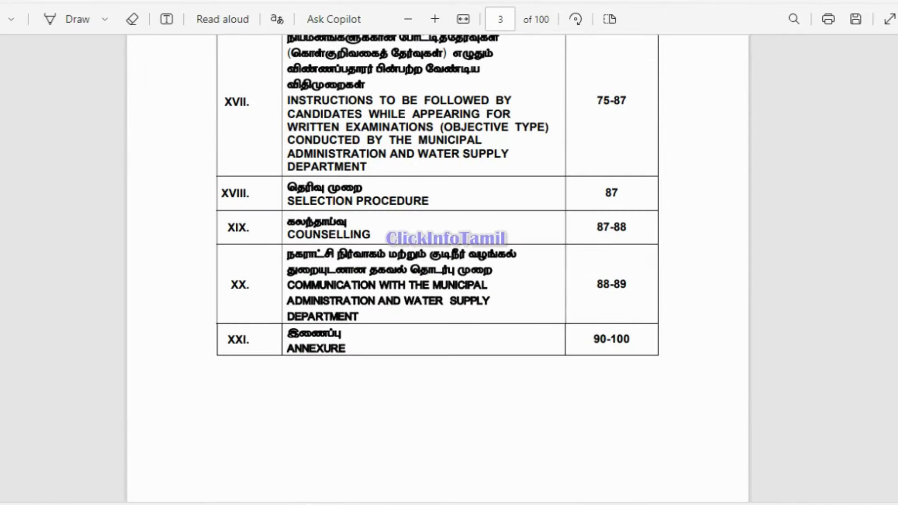
Examine Table II, covering eligible posts and connected examinations by qualification, and continue to the How to Apply Online section.
scroll(437, 269, down, 15)
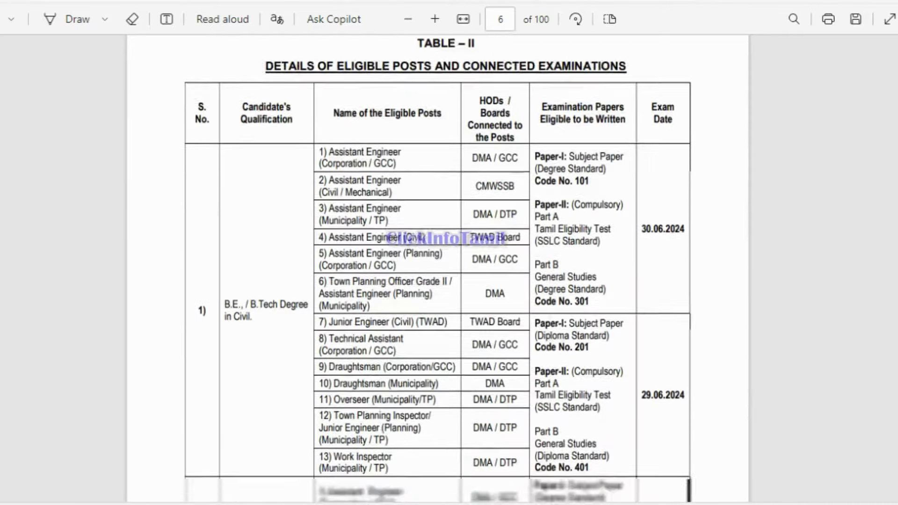
scroll(438, 269, down, 2)
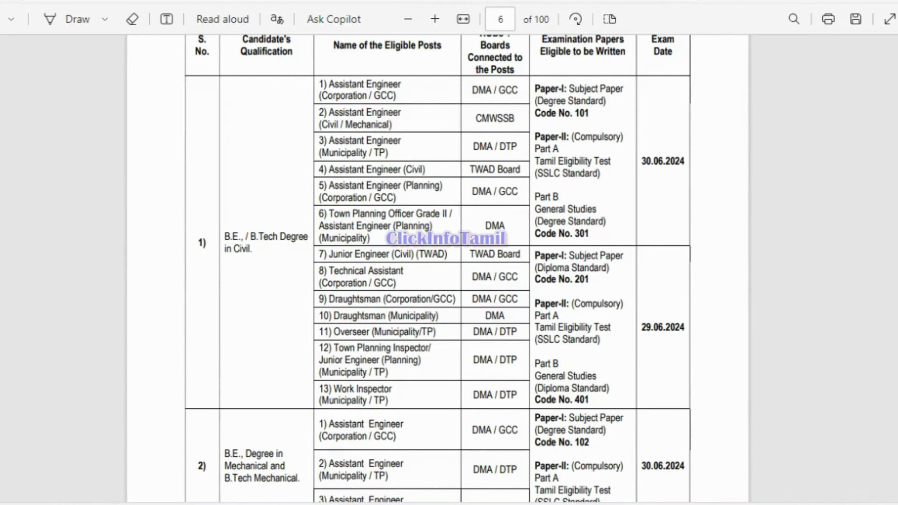
scroll(438, 269, up, 1)
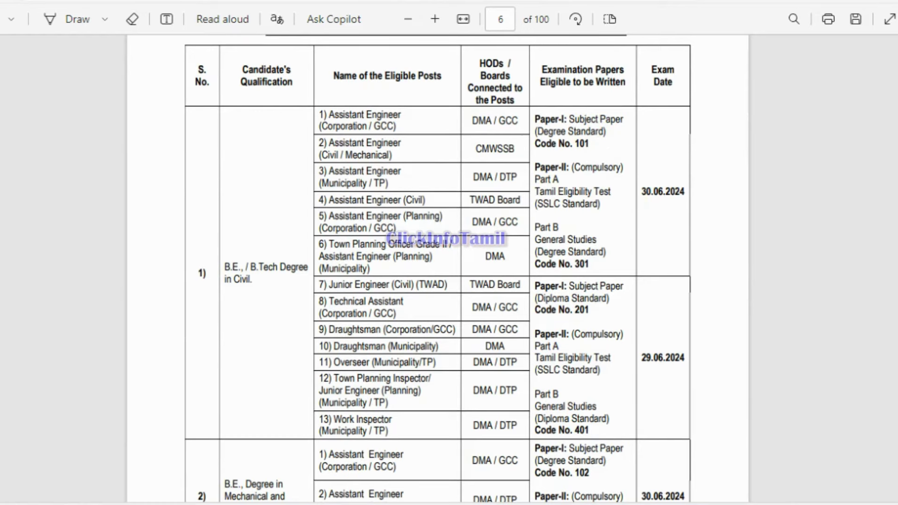
scroll(437, 267, down, 5)
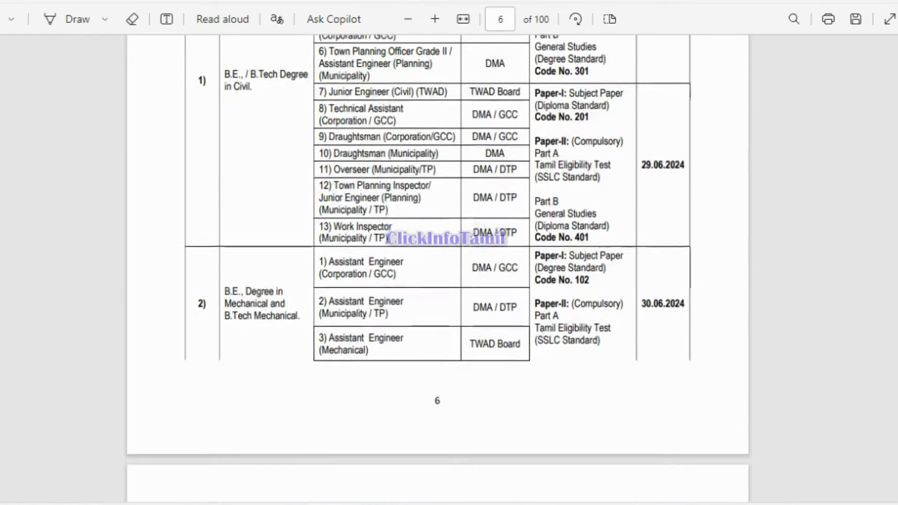
scroll(437, 267, down, 6)
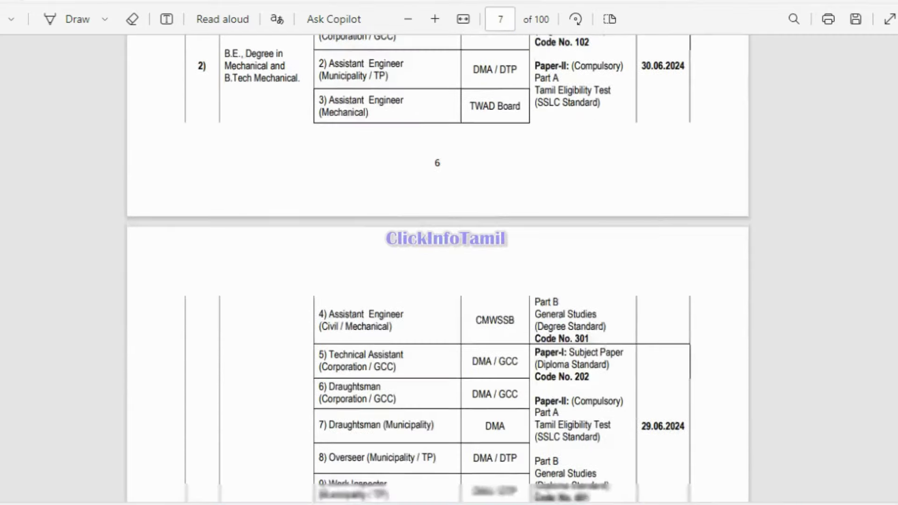
scroll(437, 266, down, 12)
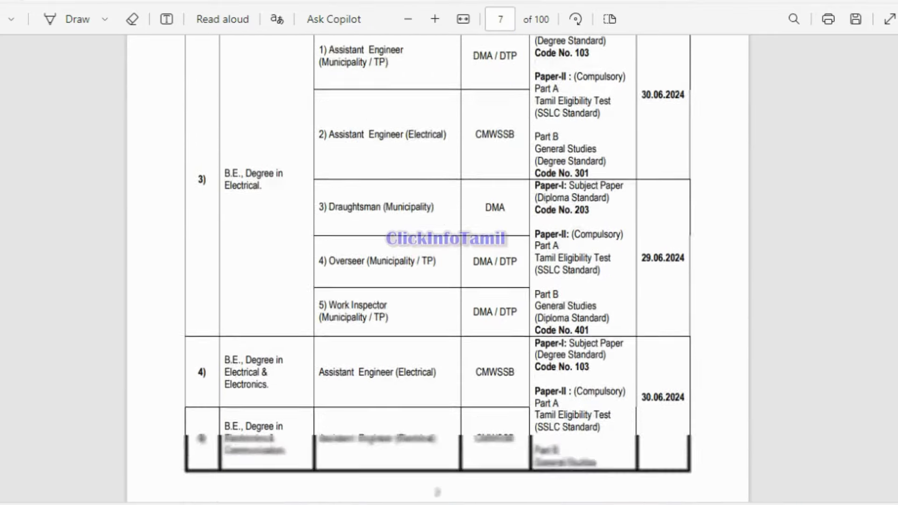
scroll(438, 267, down, 12)
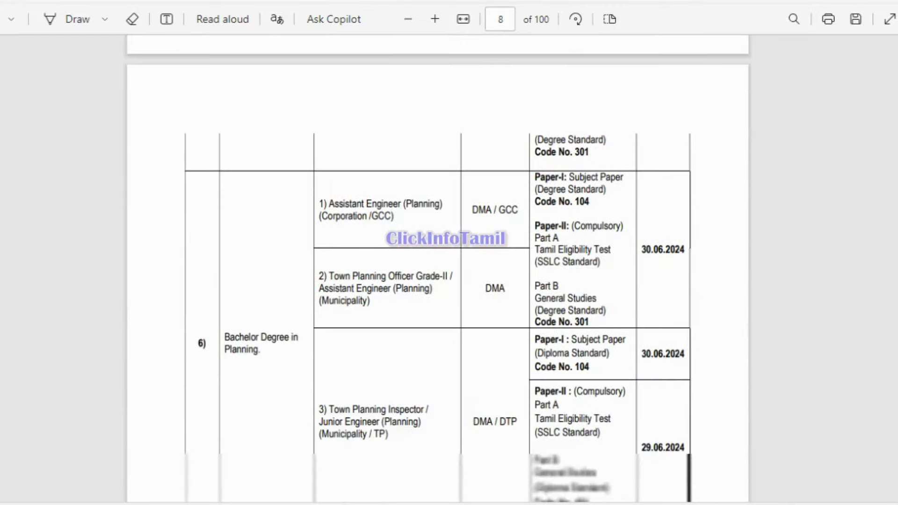
scroll(438, 267, down, 4)
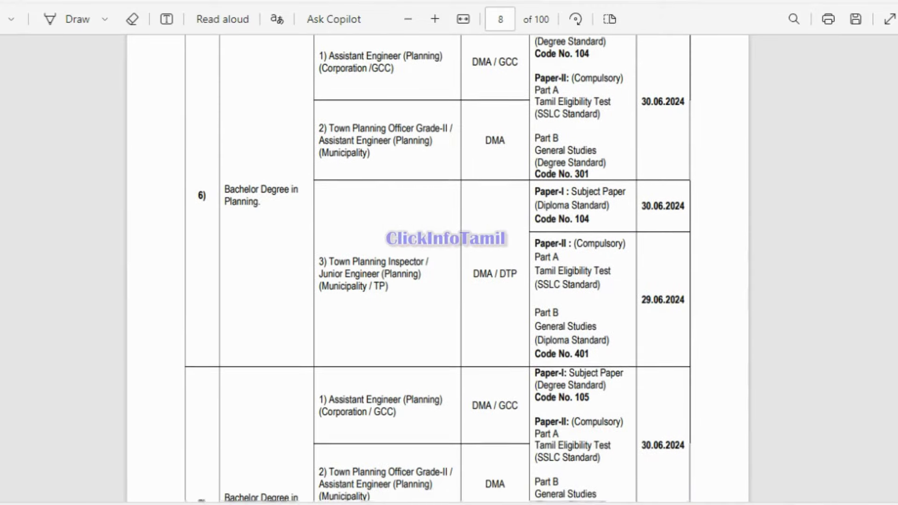
scroll(437, 267, down, 8)
scroll(438, 267, down, 20)
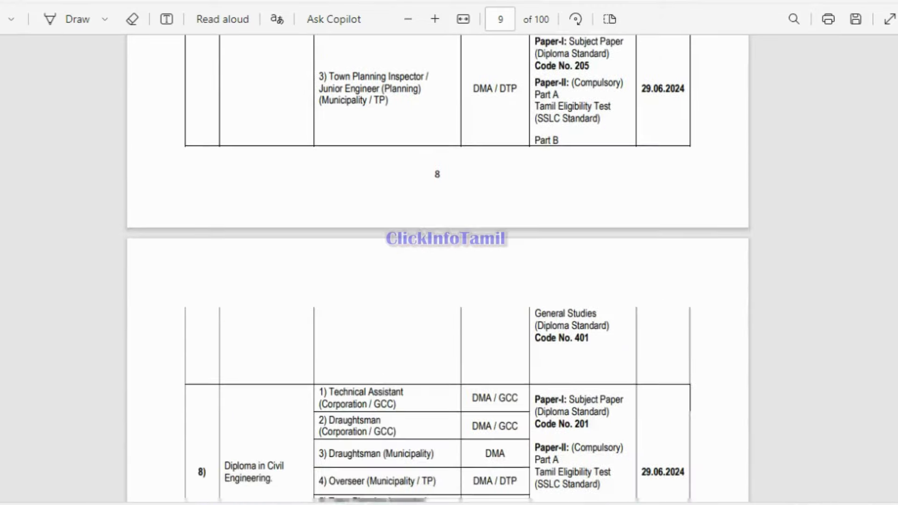
scroll(437, 267, down, 20)
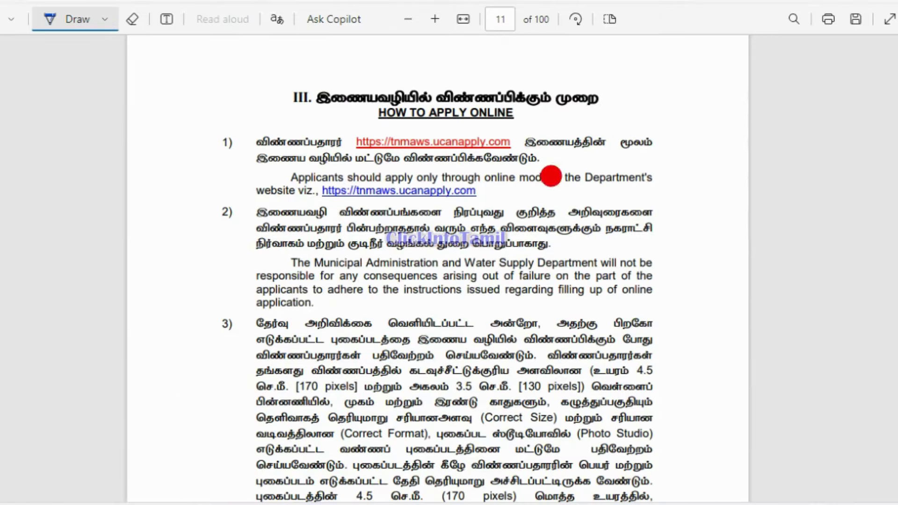
Underline the How to Apply Online heading and the photograph upload, size and format requirements in item 3 in blue ink.
drag(381, 125, 481, 125)
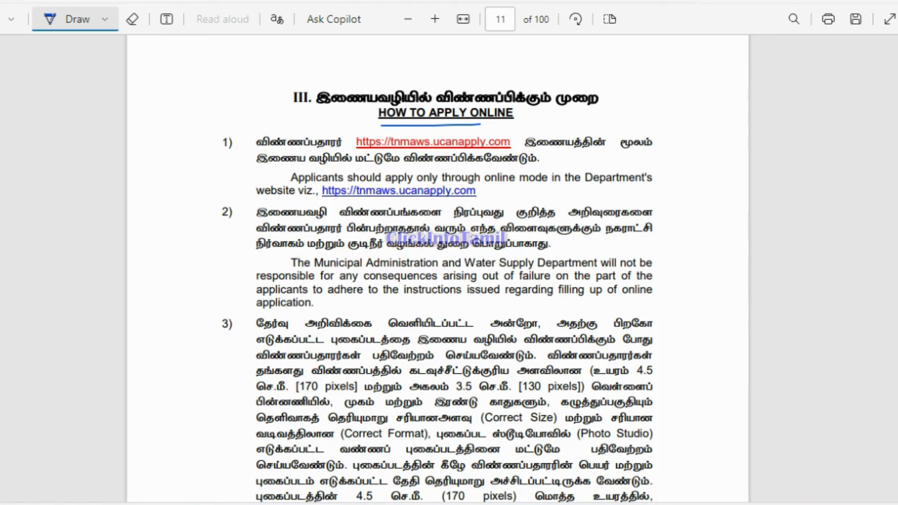
scroll(449, 281, down, 3)
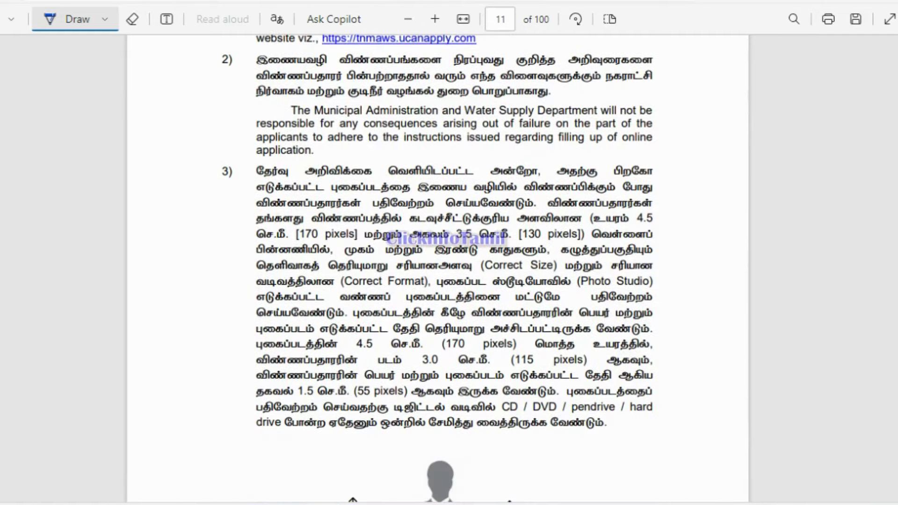
scroll(449, 269, down, 1)
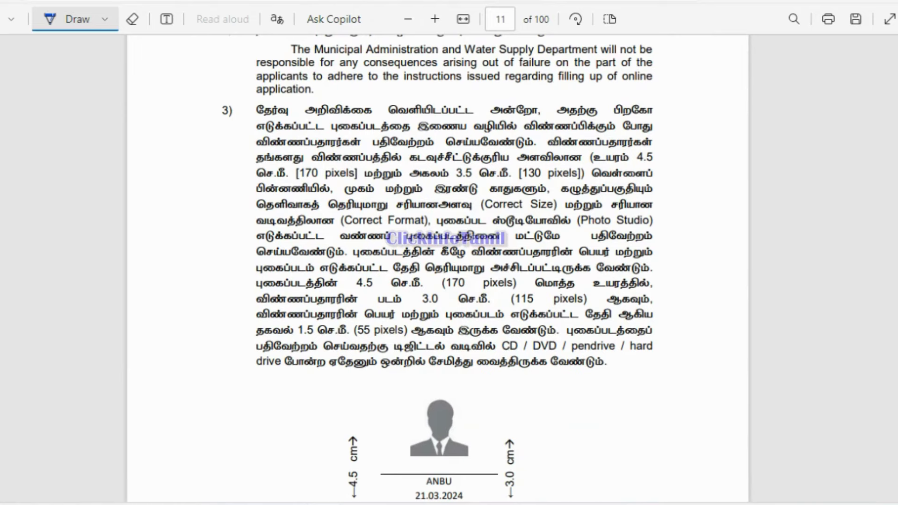
scroll(491, 211, down, 1)
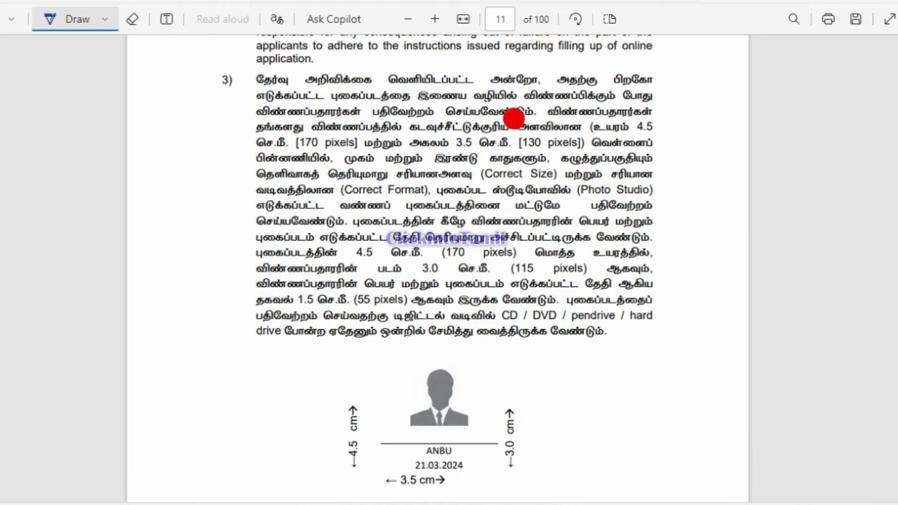
drag(497, 118, 548, 105)
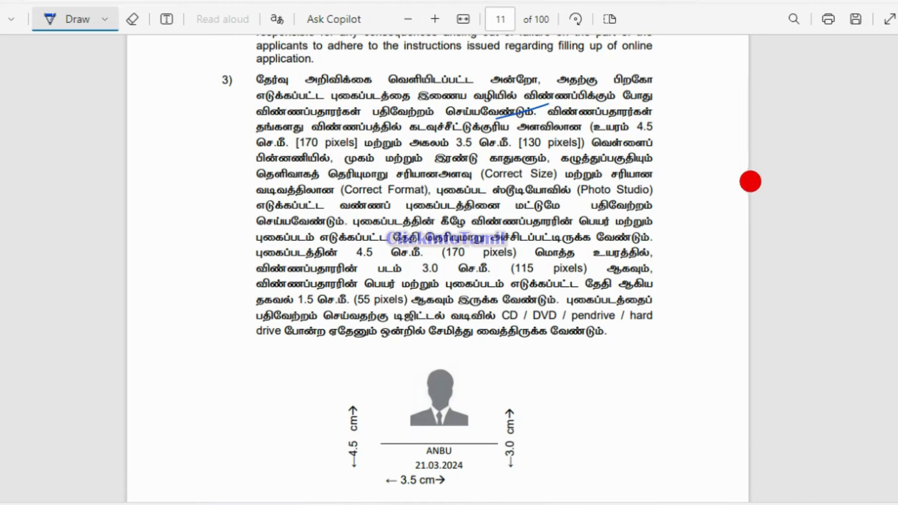
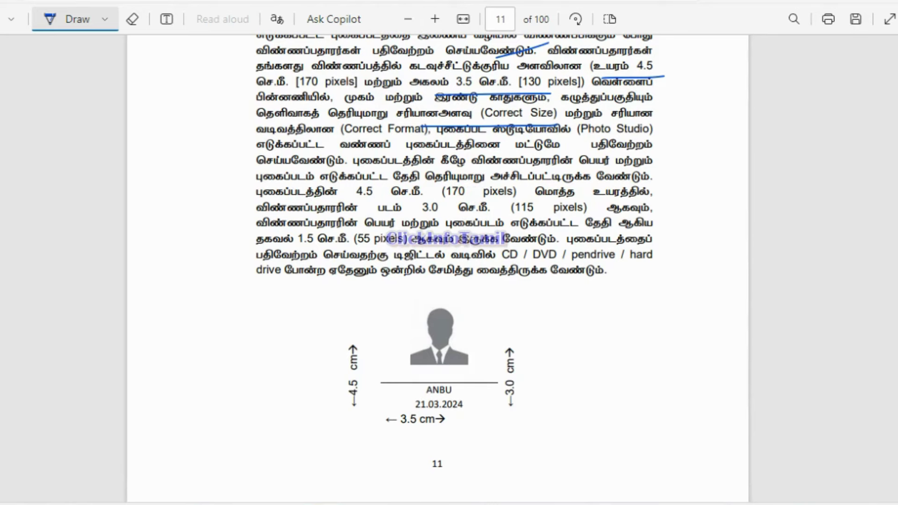
Review the sample photograph layout, the photograph scanning rules in item 4 and the signature upload rules in item 5.
scroll(438, 267, down, 3)
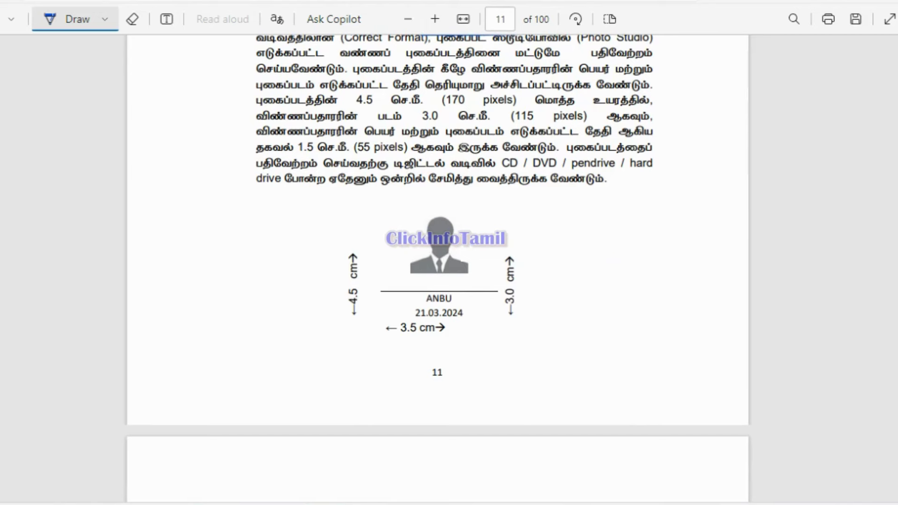
scroll(437, 269, down, 1)
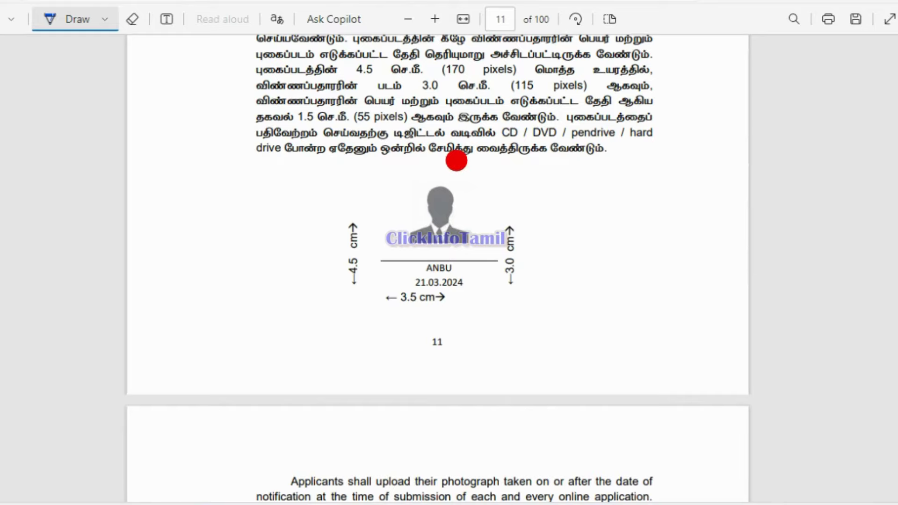
scroll(438, 268, down, 9)
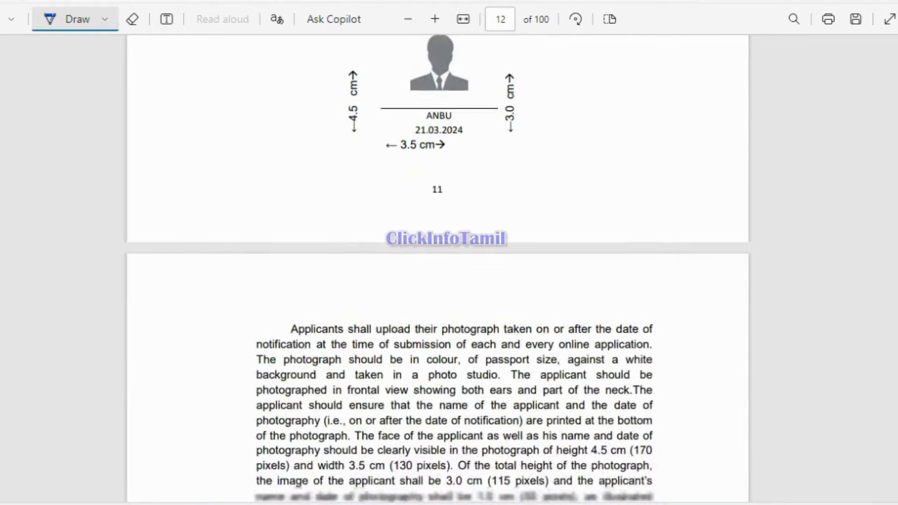
scroll(438, 268, down, 3)
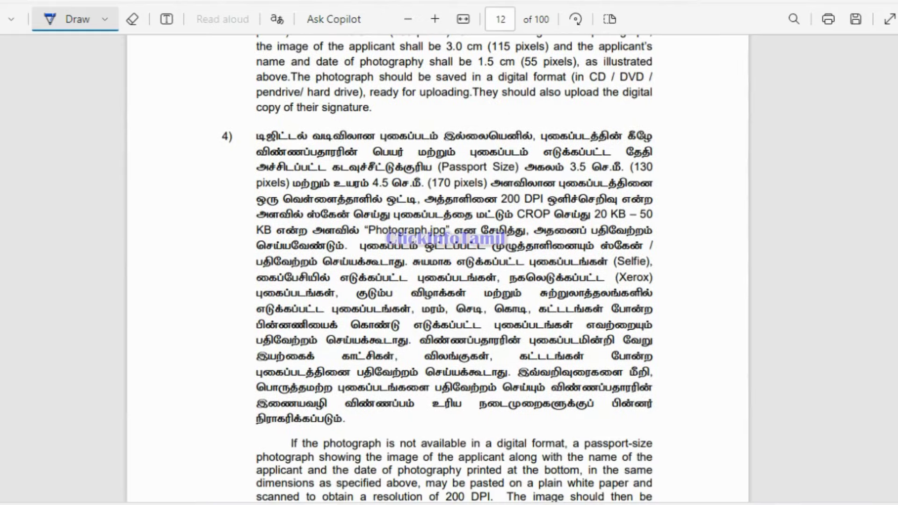
scroll(437, 269, down, 1)
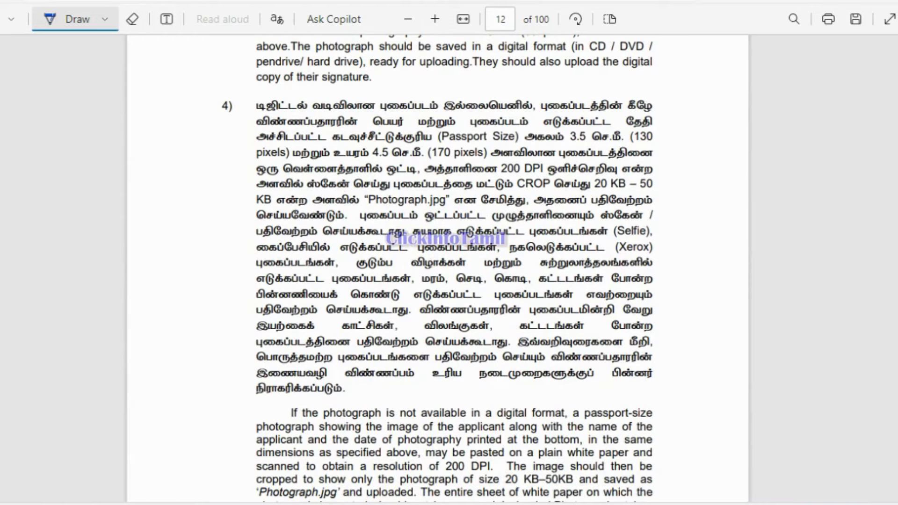
scroll(438, 268, down, 3)
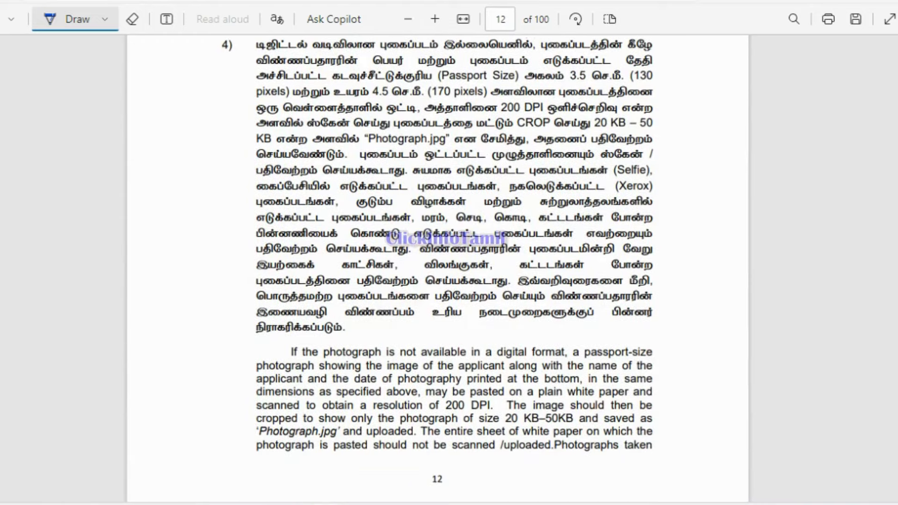
scroll(438, 269, down, 12)
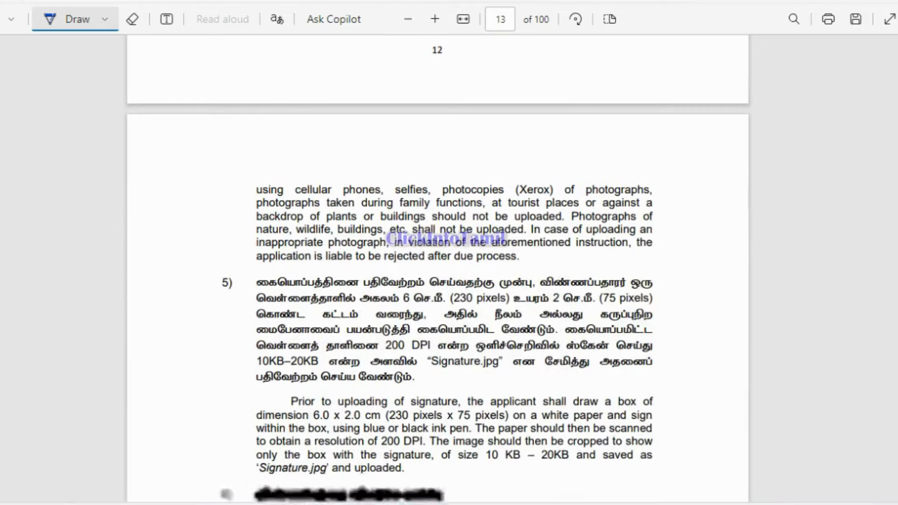
scroll(437, 268, down, 5)
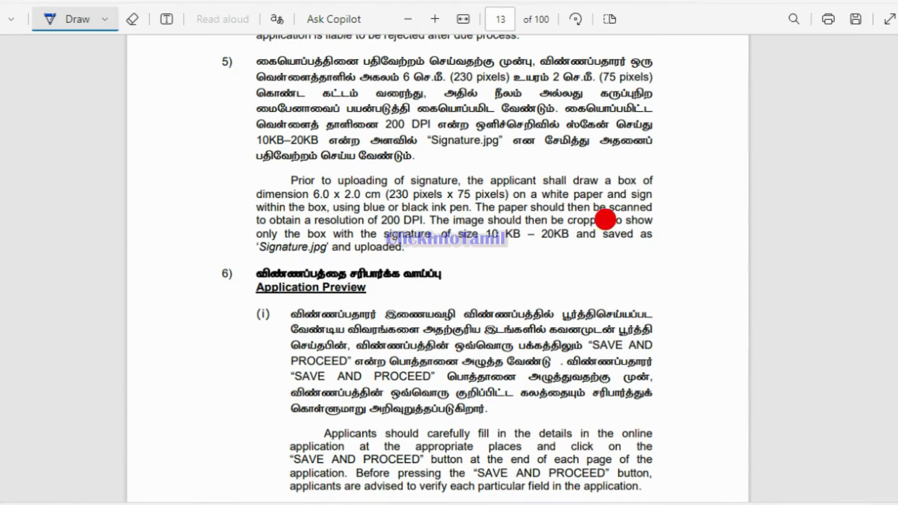
Go through the Application Preview section and underline the word PREVIEW in paragraph (ii) of item 6.
scroll(438, 268, down, 3)
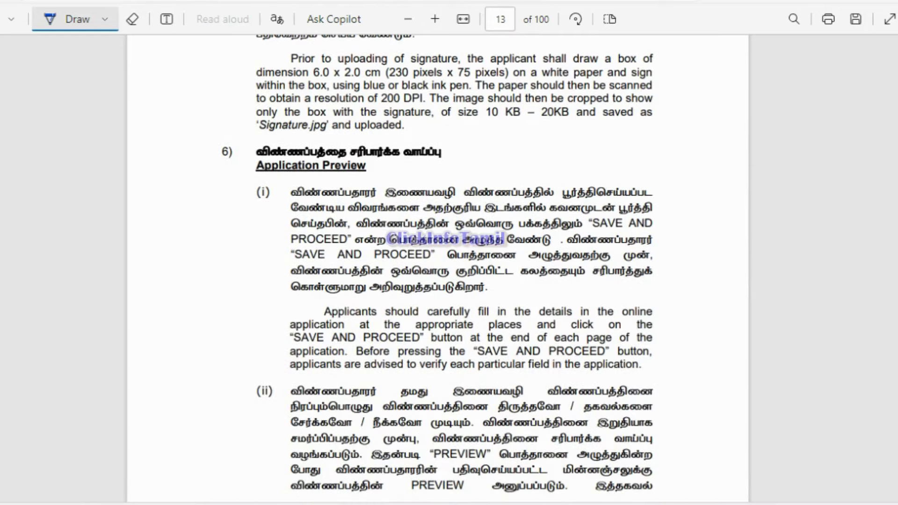
scroll(437, 269, down, 10)
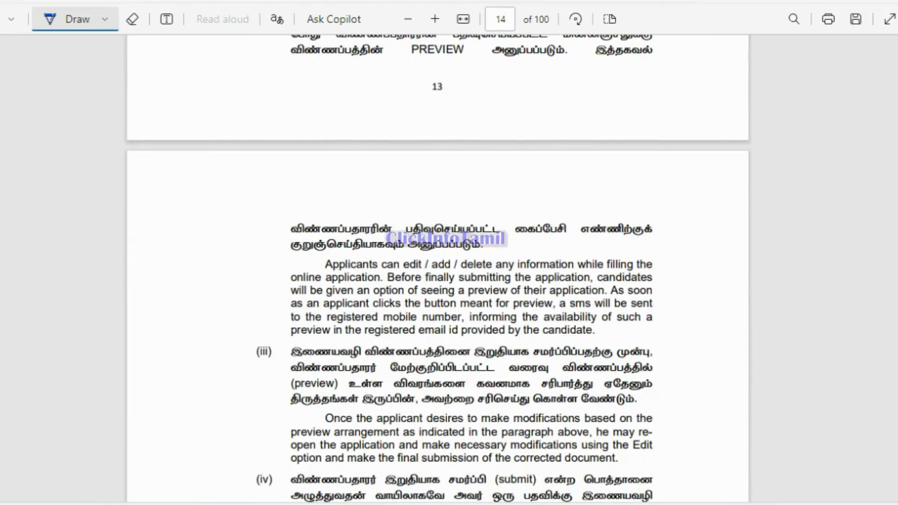
scroll(438, 269, up, 10)
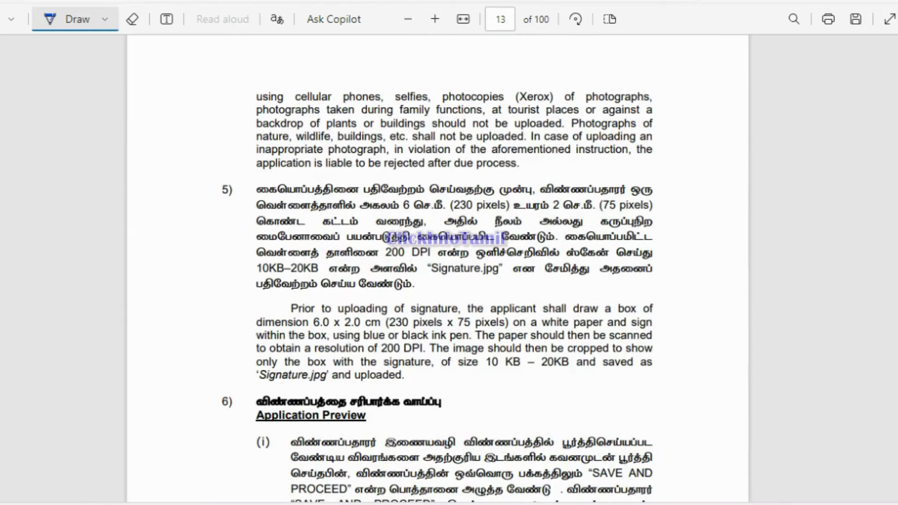
scroll(439, 269, down, 6)
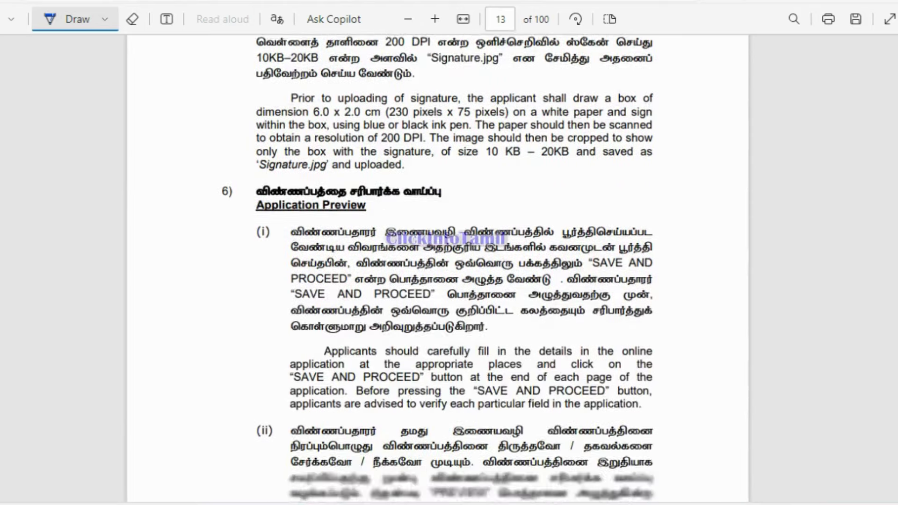
scroll(437, 269, down, 2)
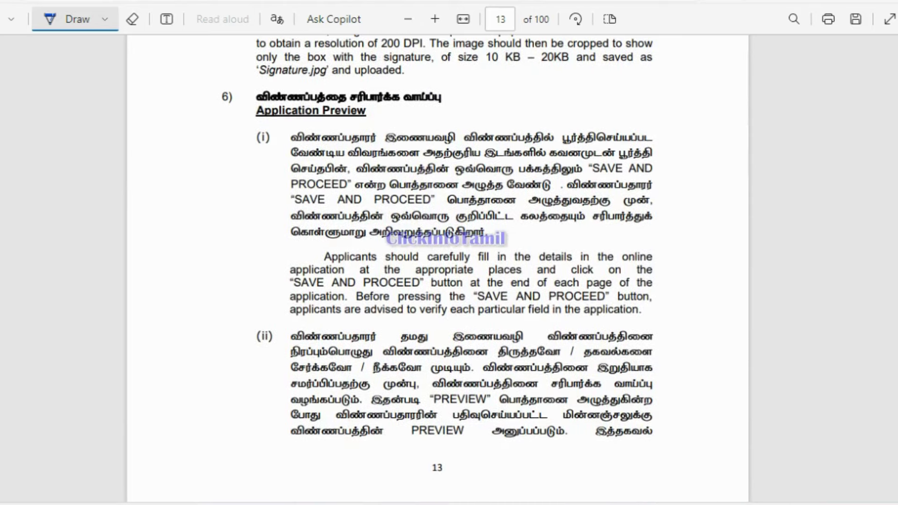
scroll(437, 269, down, 1)
scroll(437, 269, down, 1)
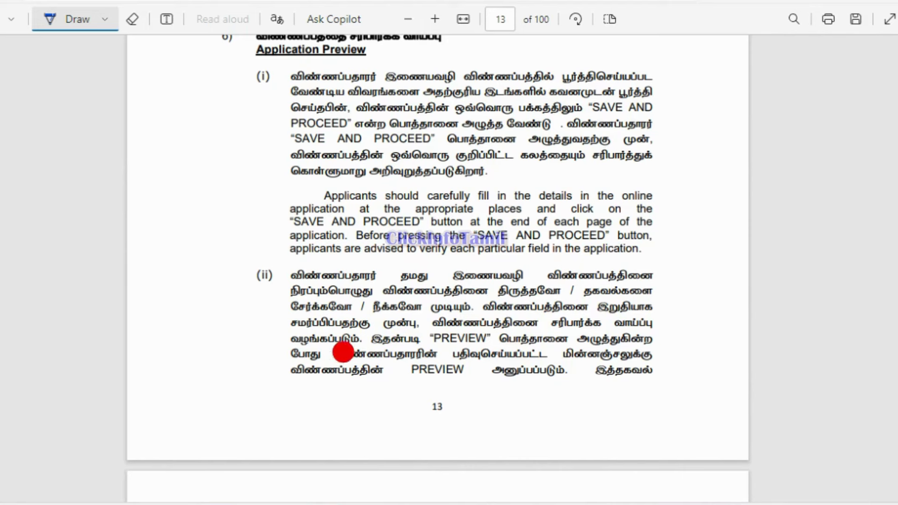
drag(448, 350, 515, 349)
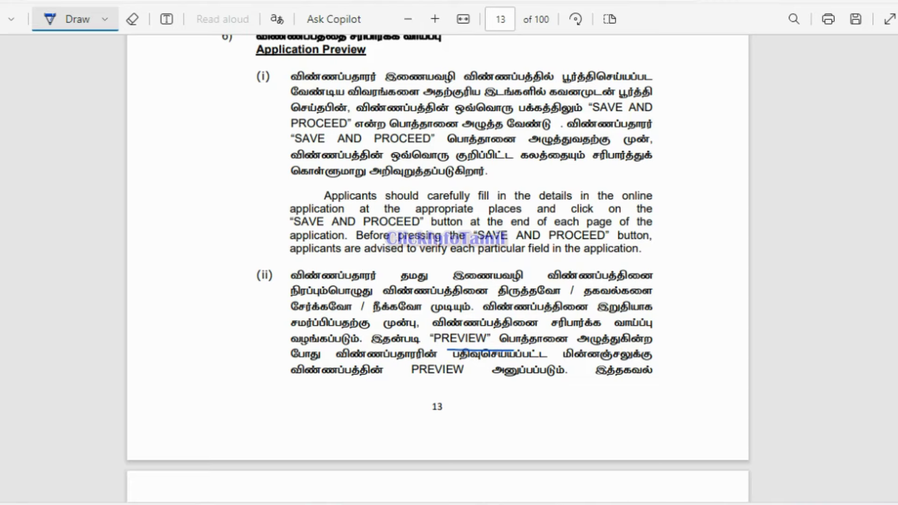
Underline the Tamil line about the SMS to the registered mobile number at the start of page 14.
scroll(437, 252, down, 5)
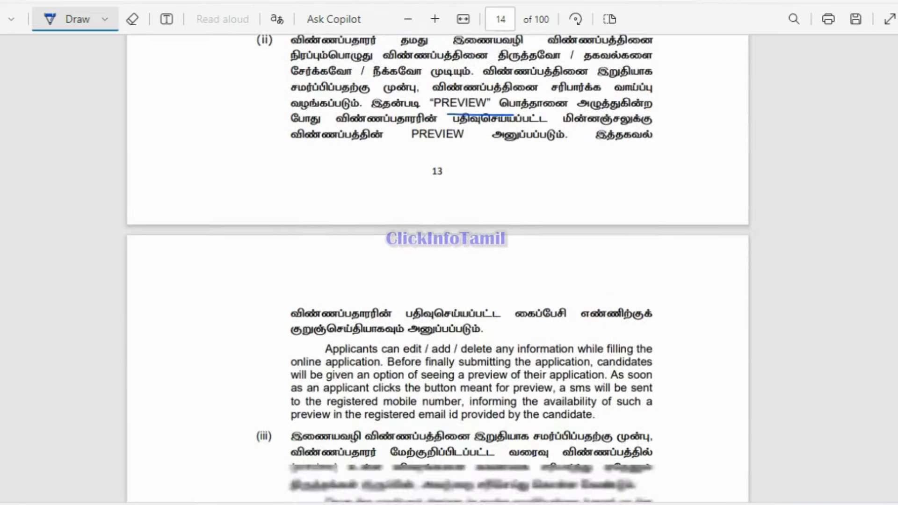
scroll(437, 252, down, 4)
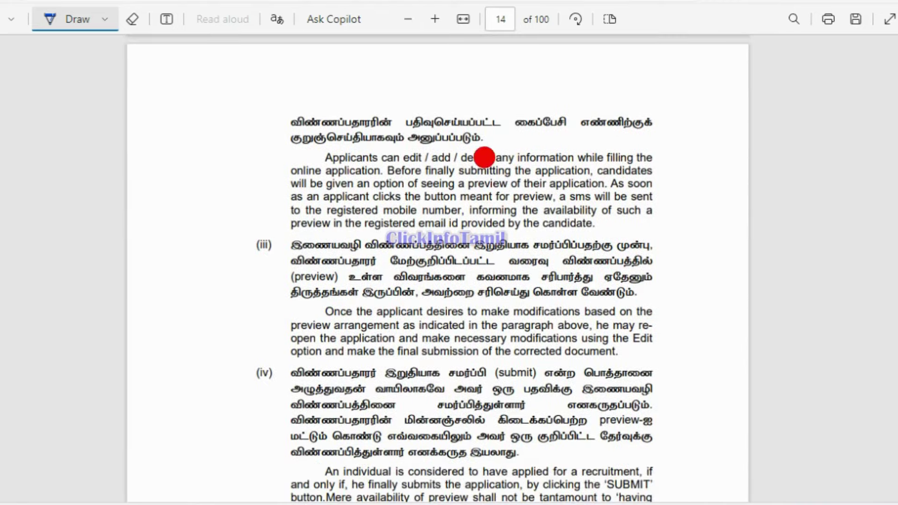
drag(306, 153, 443, 146)
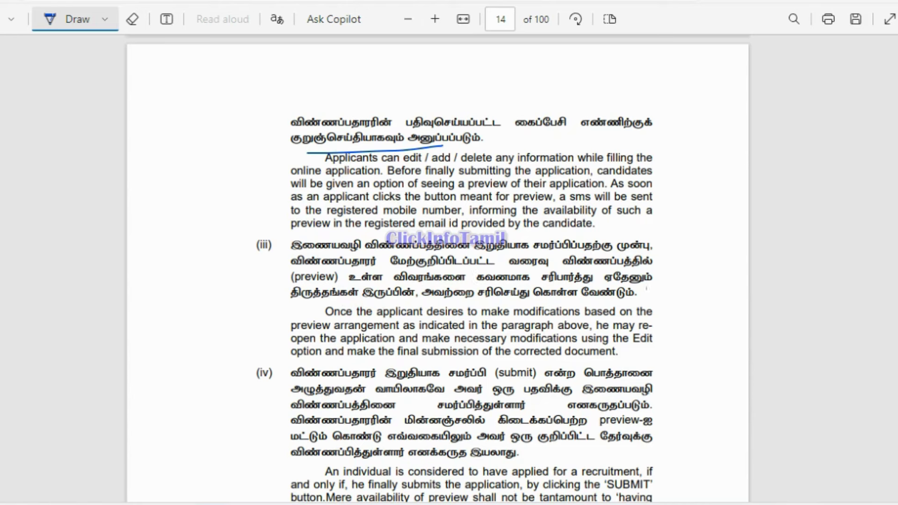
Examine the final submission rule, the Online Application Edit section and the instructions that follow through page 17.
scroll(438, 267, down, 5)
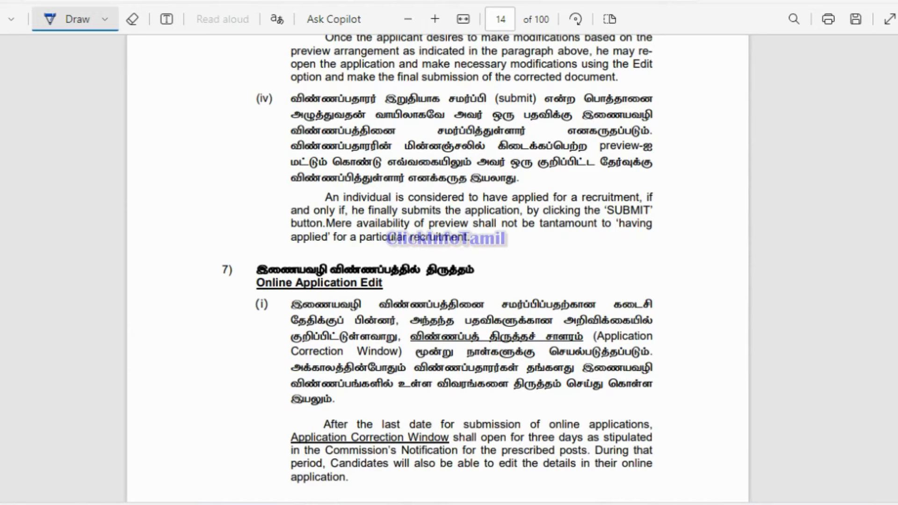
scroll(437, 492, down, 1)
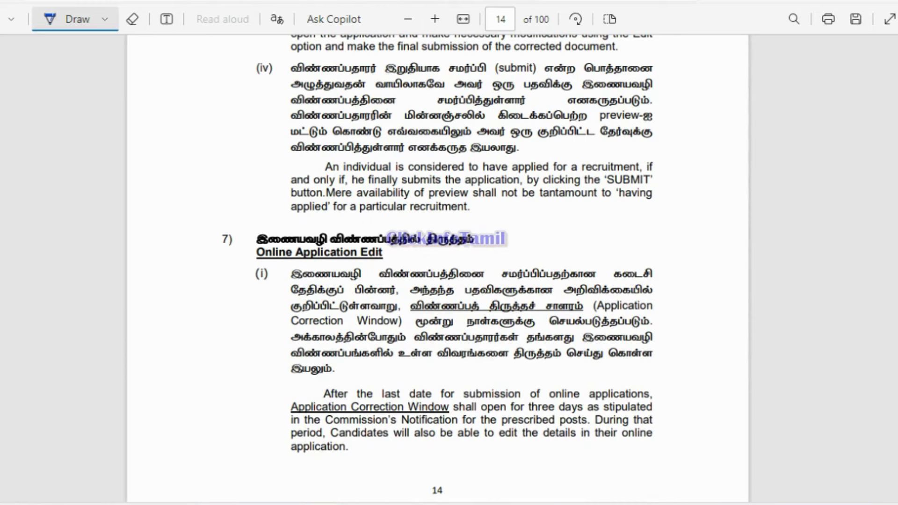
scroll(437, 262, down, 3)
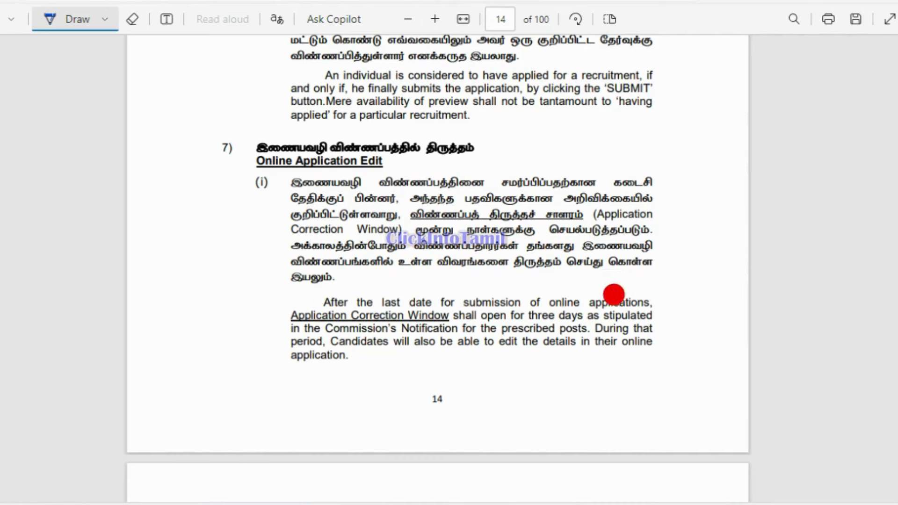
scroll(437, 247, down, 3)
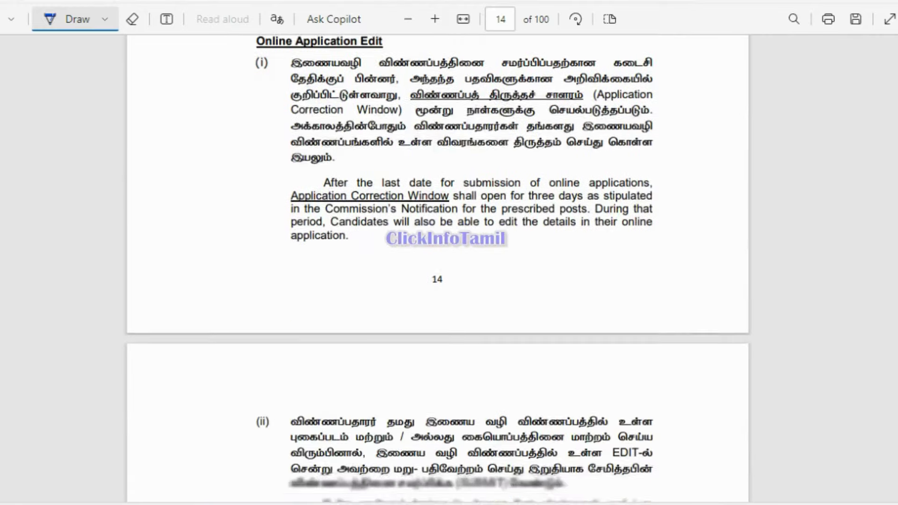
scroll(438, 248, down, 3)
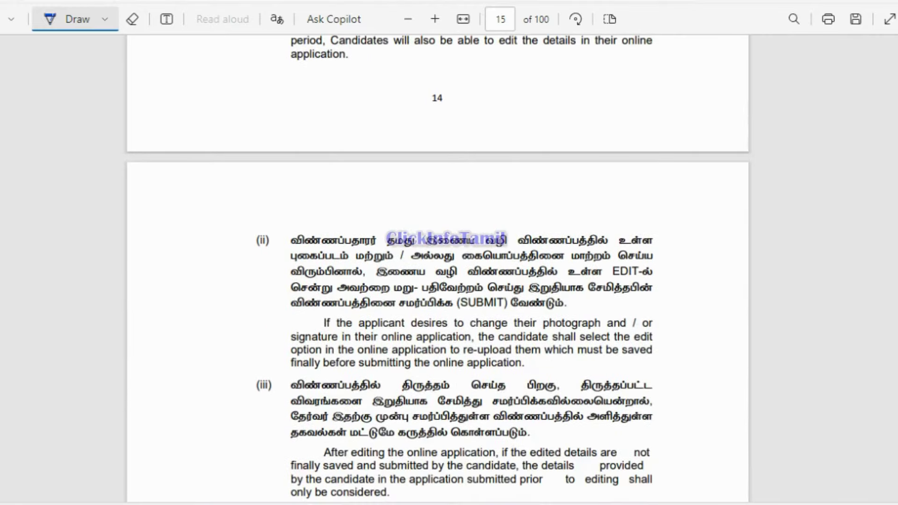
scroll(437, 248, down, 2)
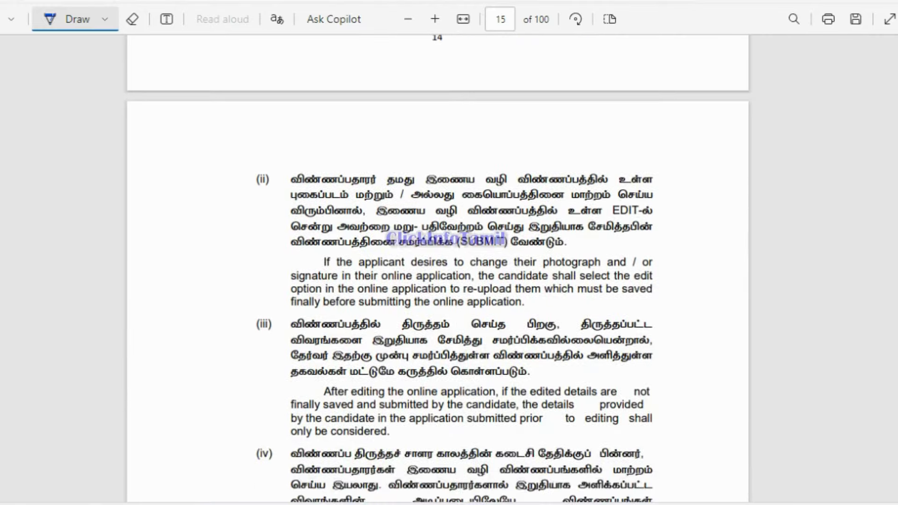
scroll(437, 248, down, 3)
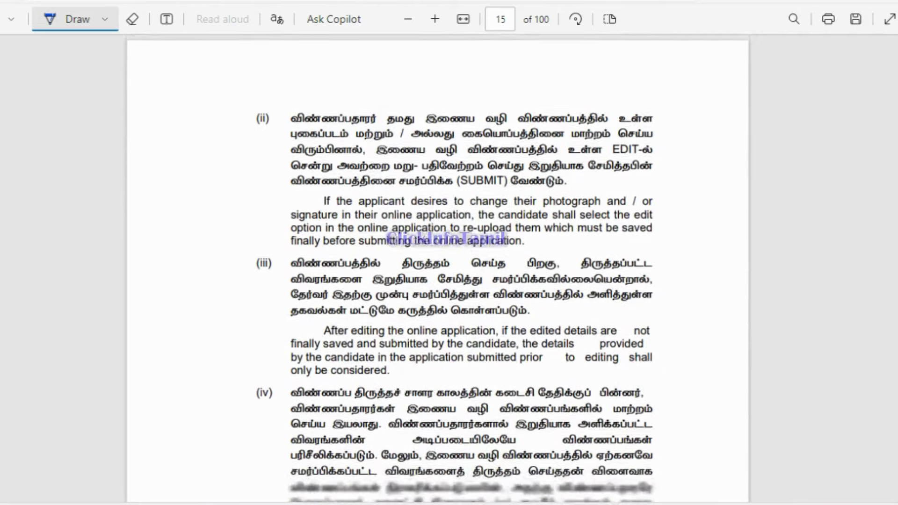
scroll(437, 248, down, 1)
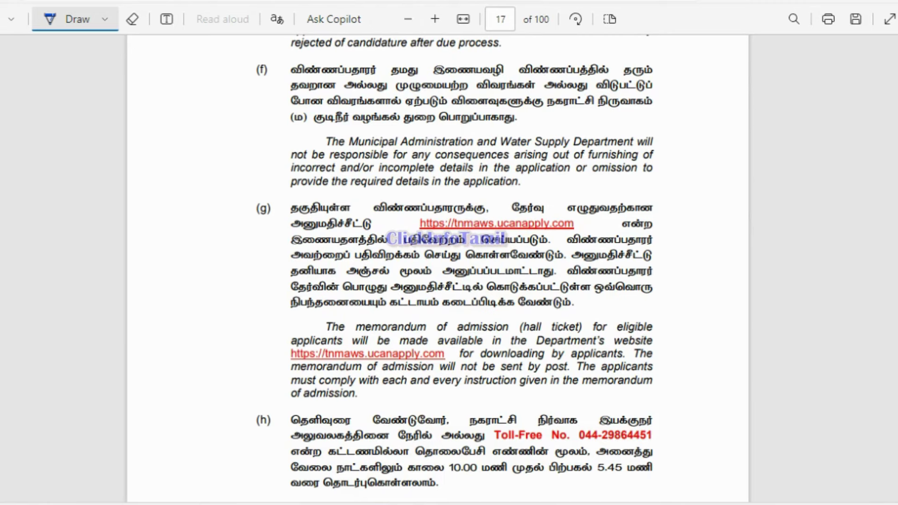
Circle the tnmaws.ucanapply.com link in paragraph (g) and underline the toll-free number in paragraph (h) on page 17.
mouse_move(409, 216)
mouse_down()
mouse_move(498, 247)
mouse_move(416, 212)
mouse_up()
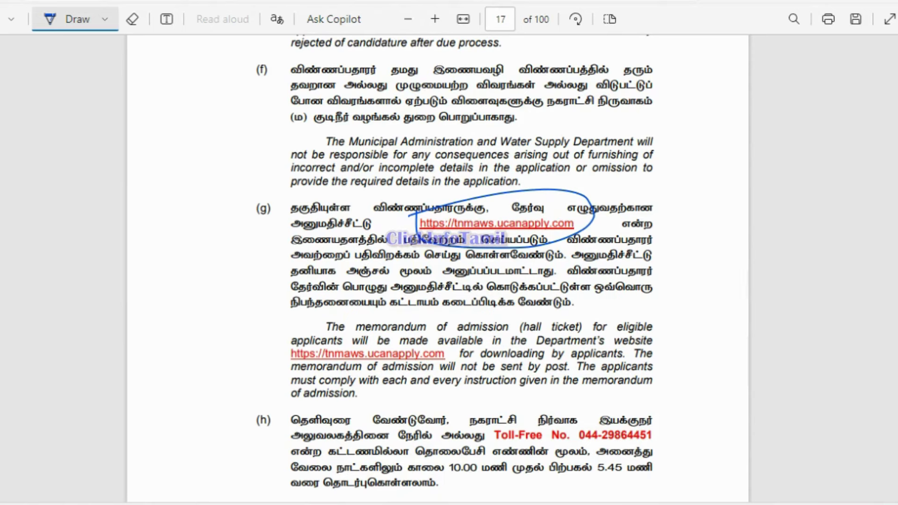
drag(498, 443, 596, 441)
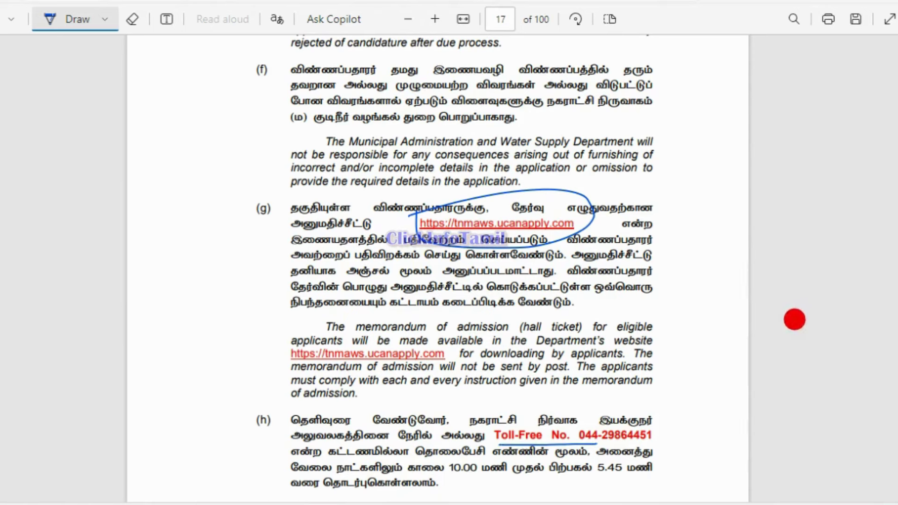
scroll(437, 269, down, 10)
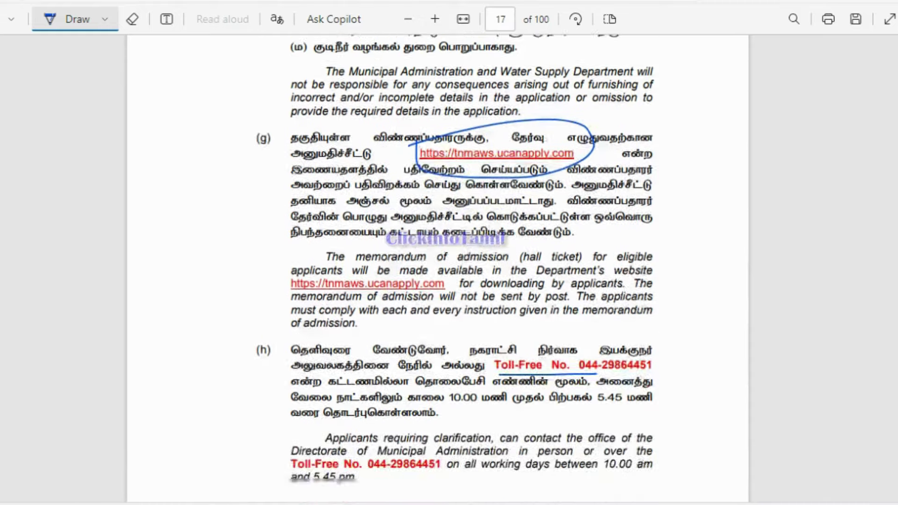
On page 18, underline the online application query e-mail in paragraph (i) and the document upload heading of item 8.
scroll(437, 269, down, 1)
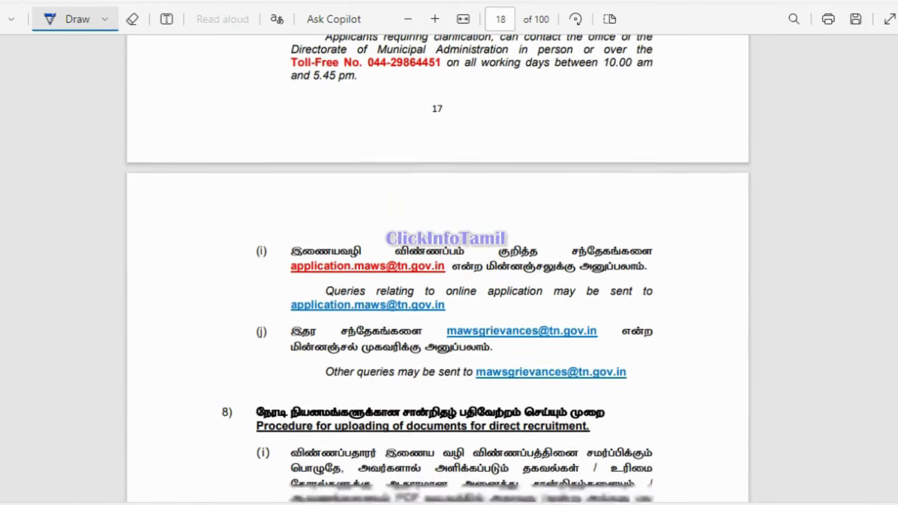
drag(293, 268, 390, 268)
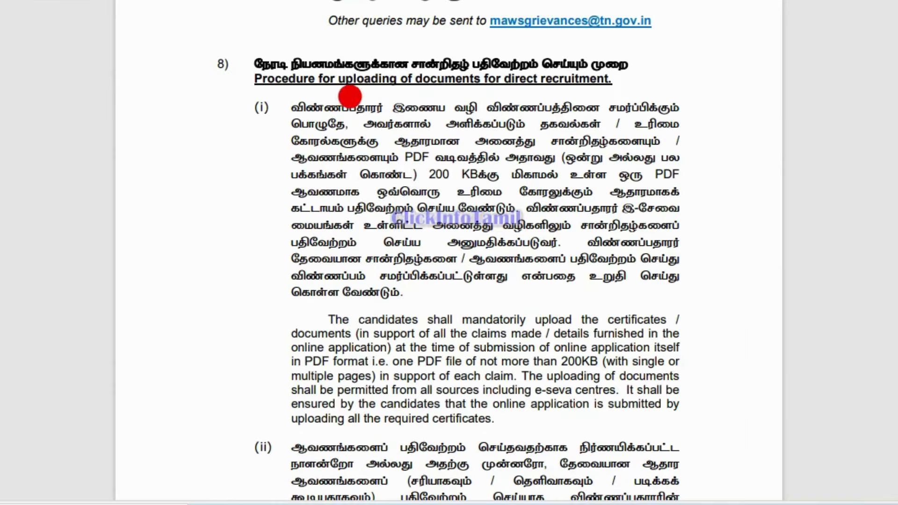
drag(344, 96, 541, 83)
Go through the document upload rules of item 8 and underline the Tamil e-Sevai wording in paragraph (i).
scroll(780, 329, down, 10)
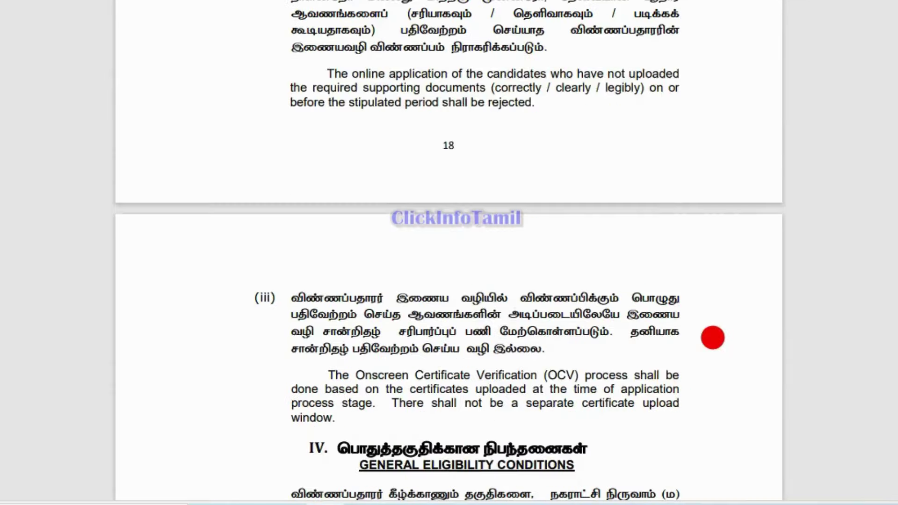
scroll(449, 252, up, 10)
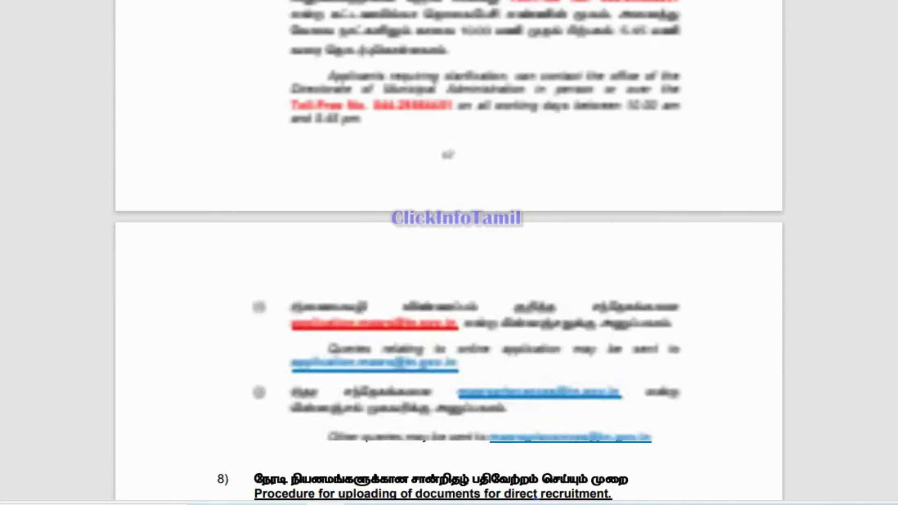
scroll(449, 252, down, 10)
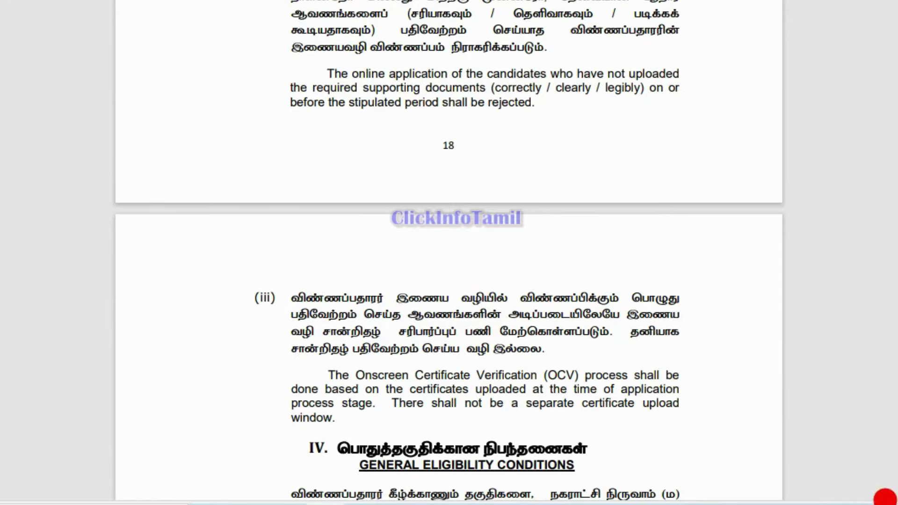
scroll(601, 230, up, 10)
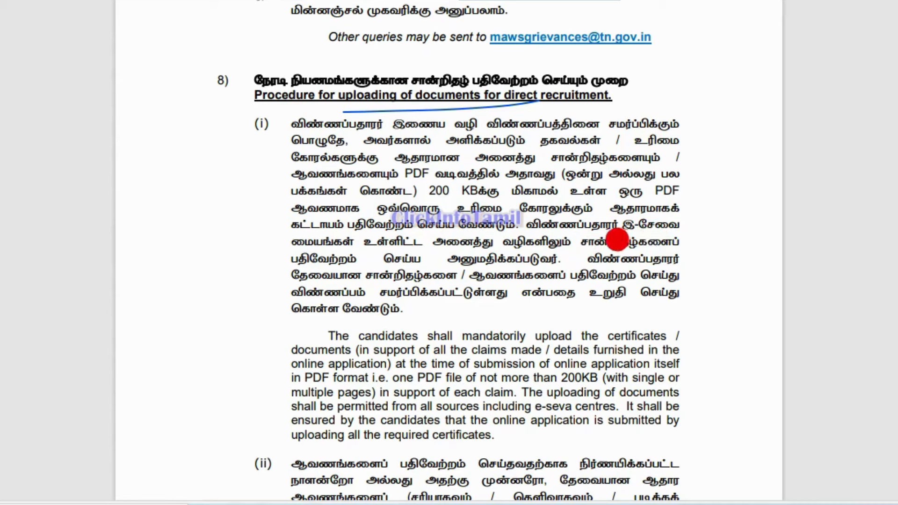
drag(559, 233, 681, 224)
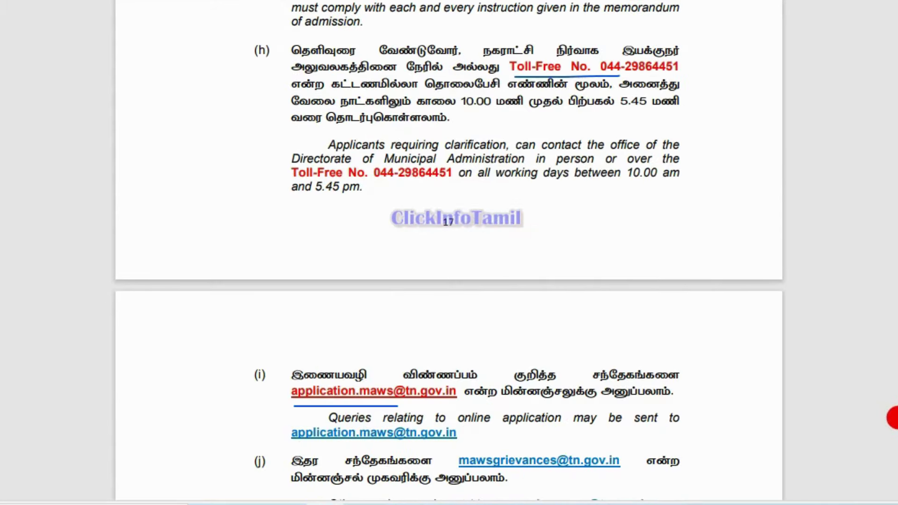
Examine the document upload procedure in item 8, paragraphs (i) to (iii), and the start of the General Eligibility Conditions.
scroll(449, 252, down, 12)
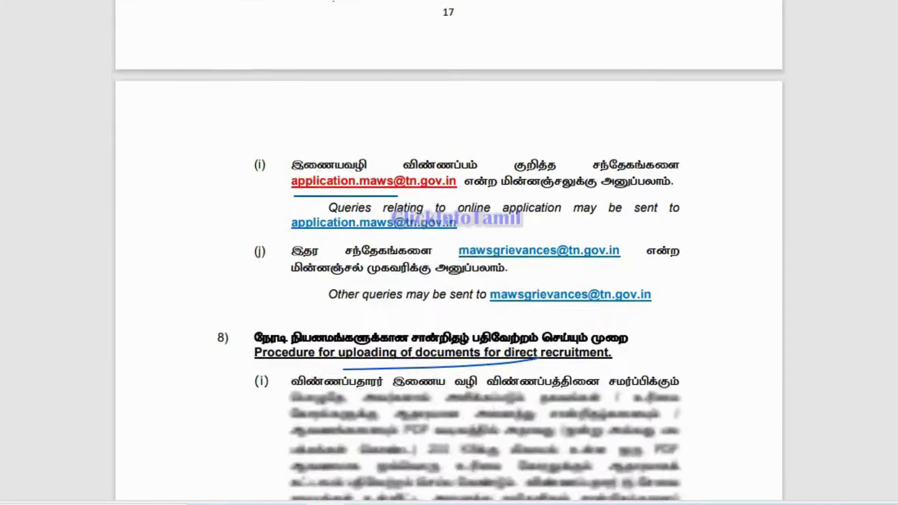
scroll(449, 253, down, 3)
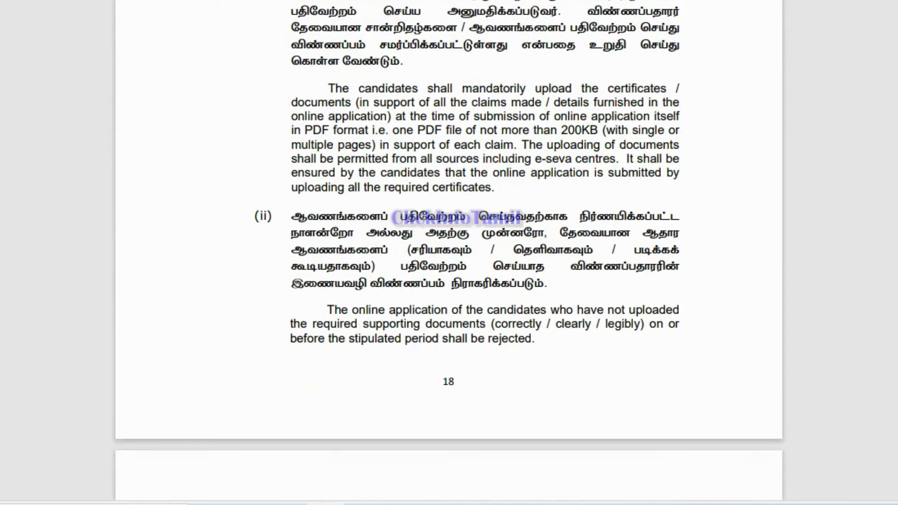
scroll(449, 252, down, 1)
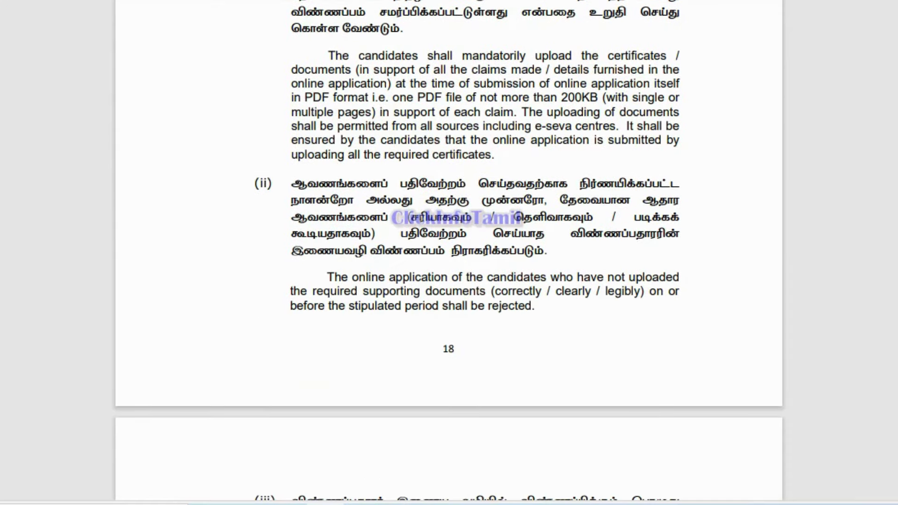
scroll(449, 252, down, 1)
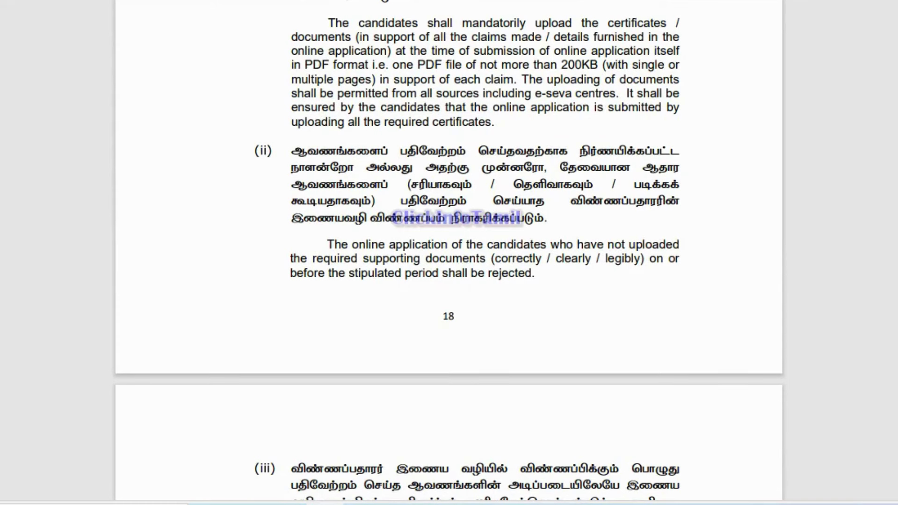
scroll(449, 253, down, 1)
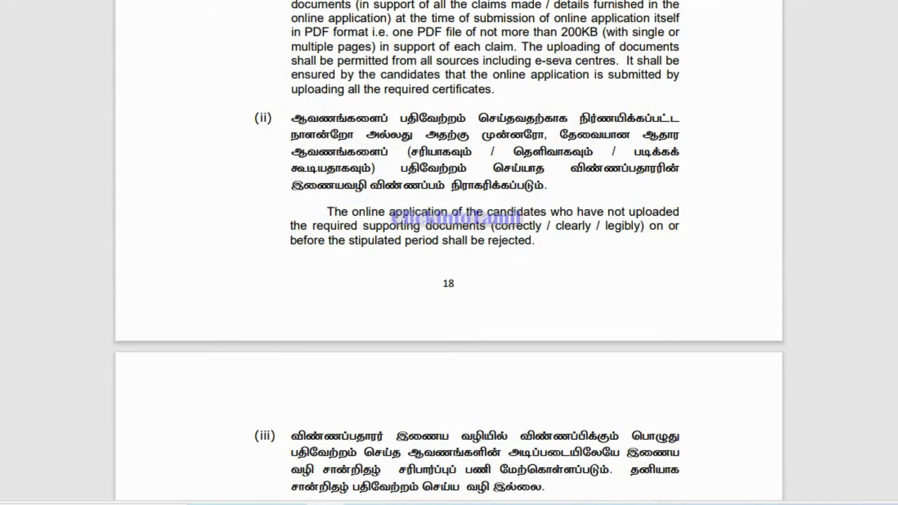
scroll(449, 252, down, 1)
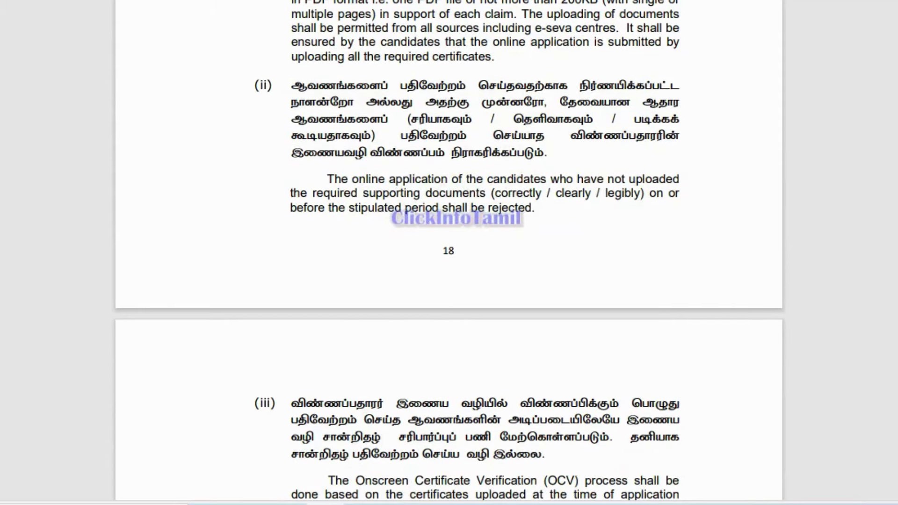
scroll(449, 253, down, 10)
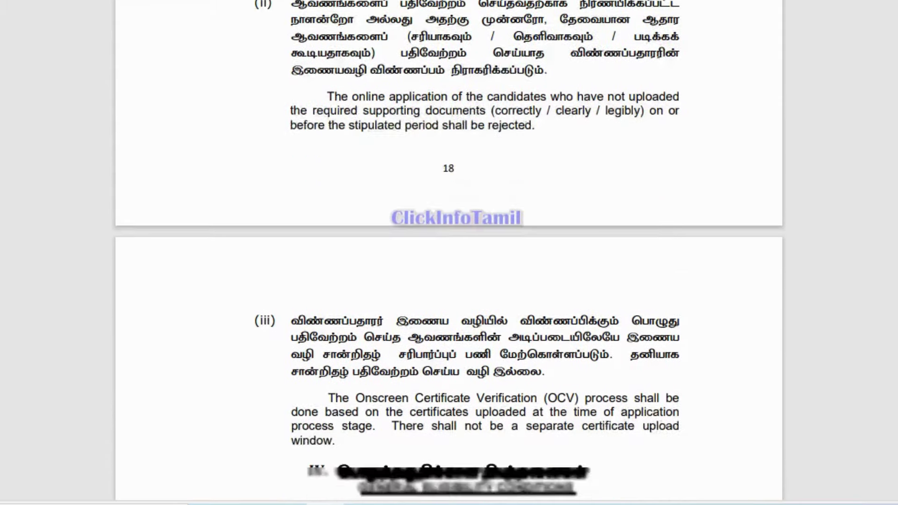
scroll(448, 252, down, 3)
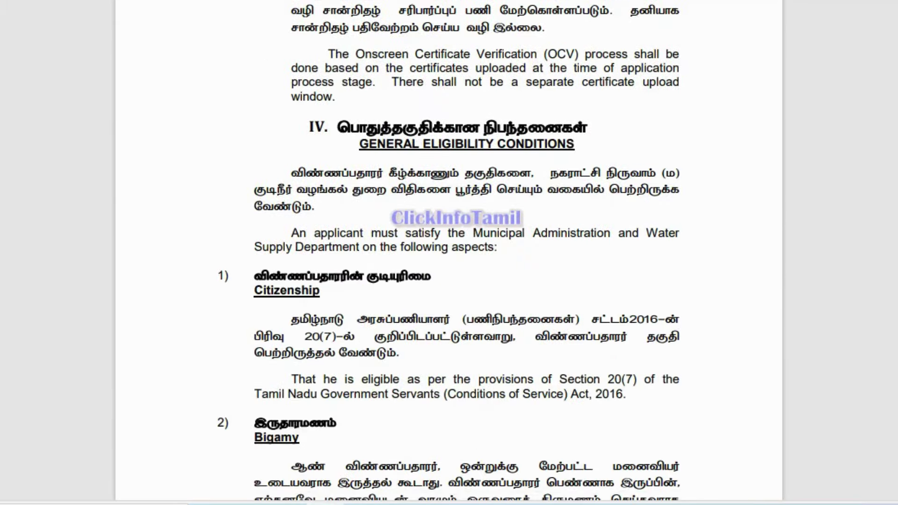
scroll(449, 252, down, 3)
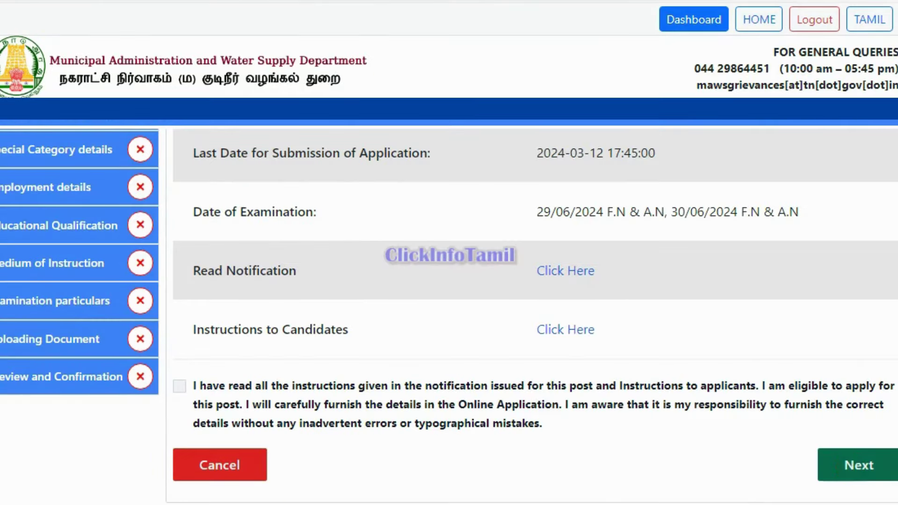
Accept the declaration about having read the notification and instructions, and continue to the applicant details.
click(872, 452)
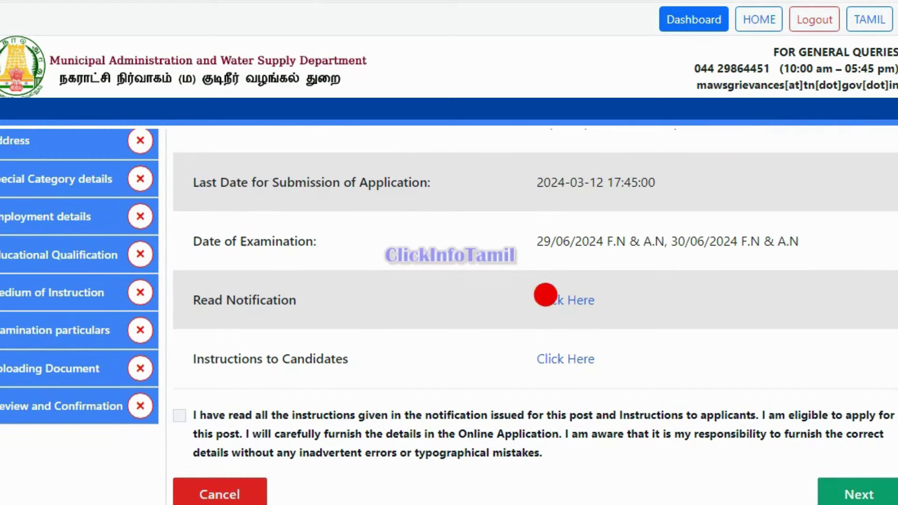
click(186, 413)
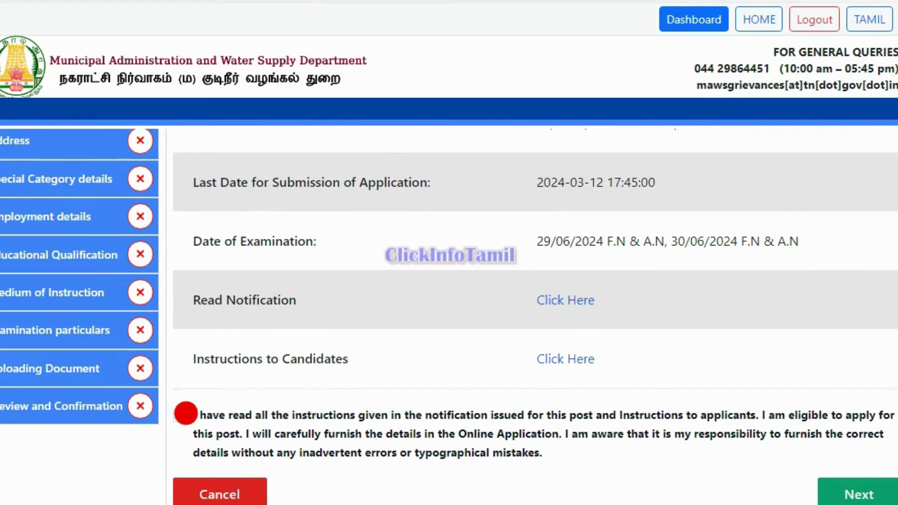
click(862, 494)
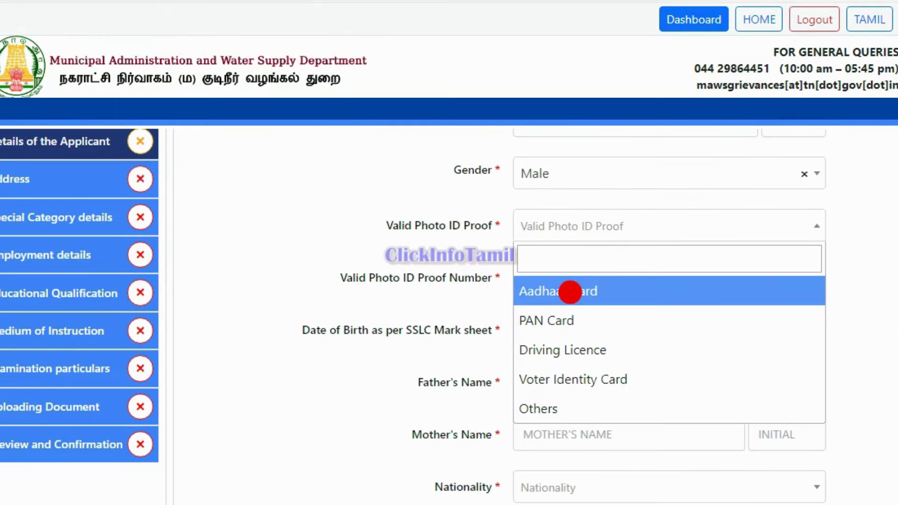
Choose Aadhaar Card as the valid photo ID proof and confirm Backward Class (BC) as the applicant's community.
click(570, 291)
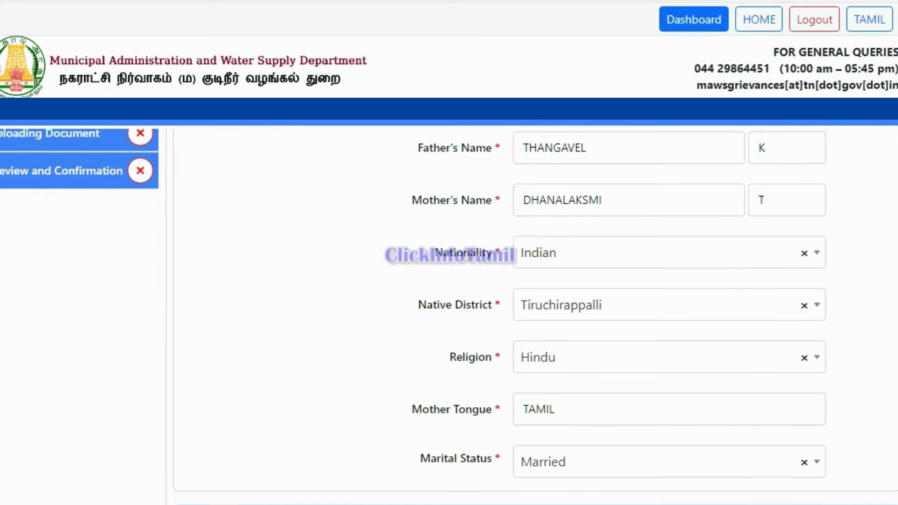
scroll(449, 315, down, 1)
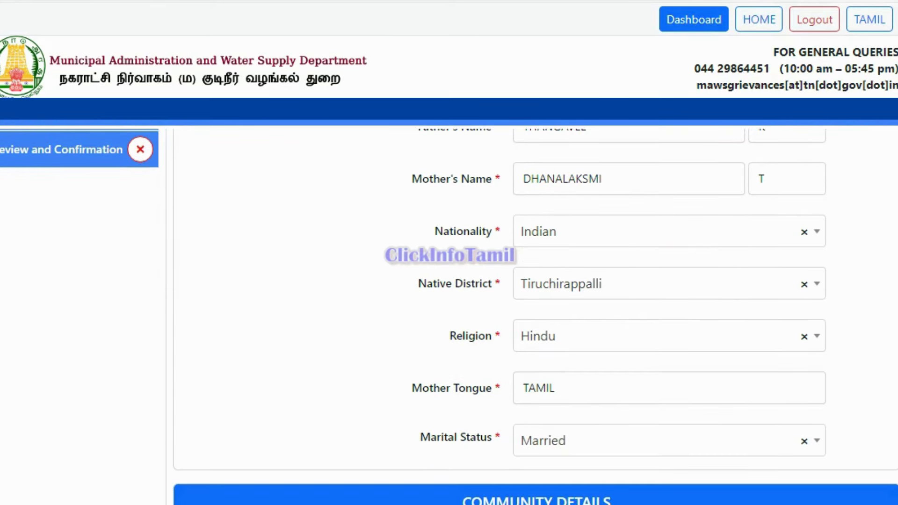
scroll(449, 316, down, 1)
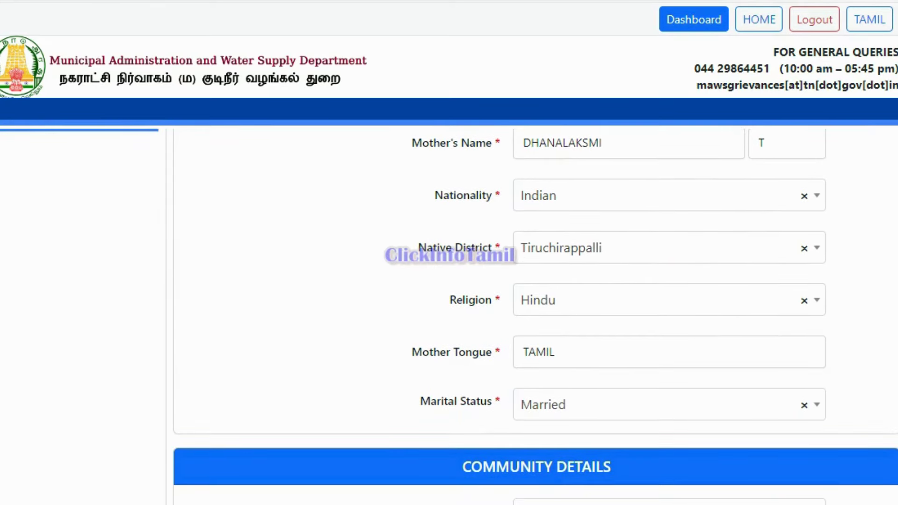
scroll(449, 315, down, 2)
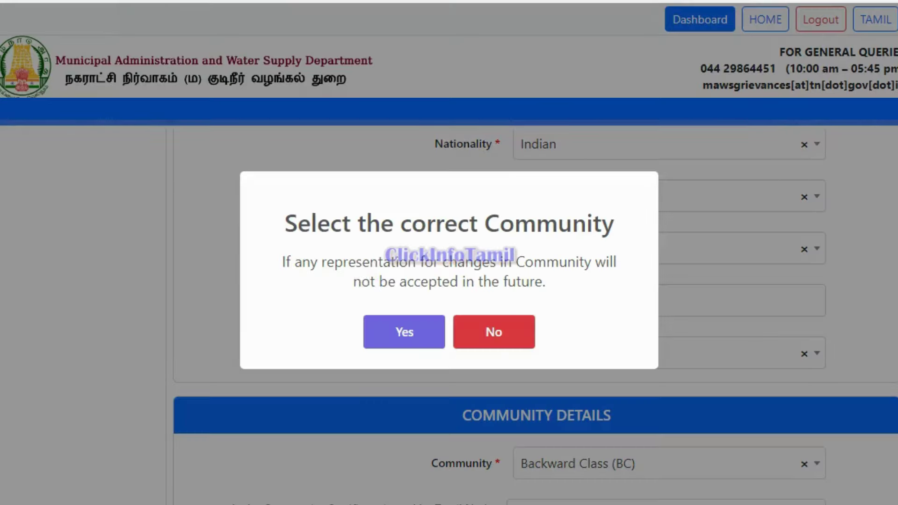
click(405, 324)
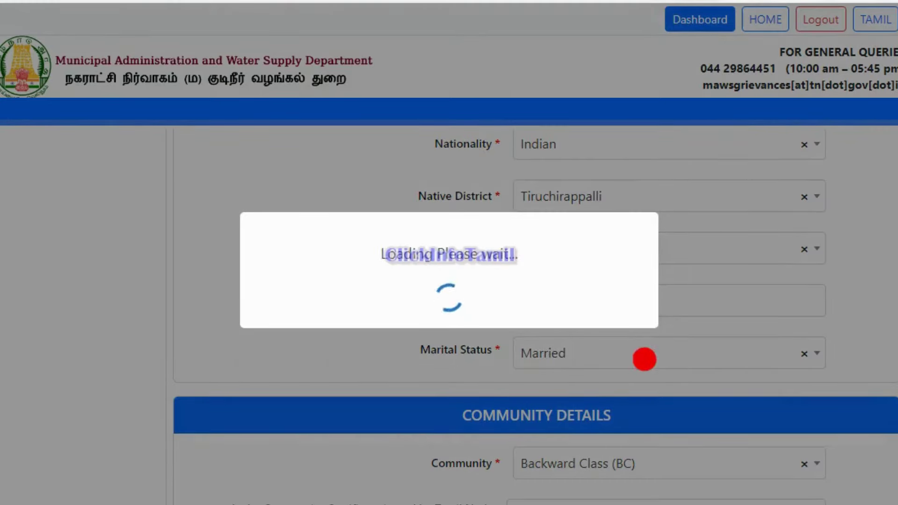
Set the community certificate as "Yes, issued in Tamil Nadu" and open the subcaste name choices.
scroll(644, 360, down, 5)
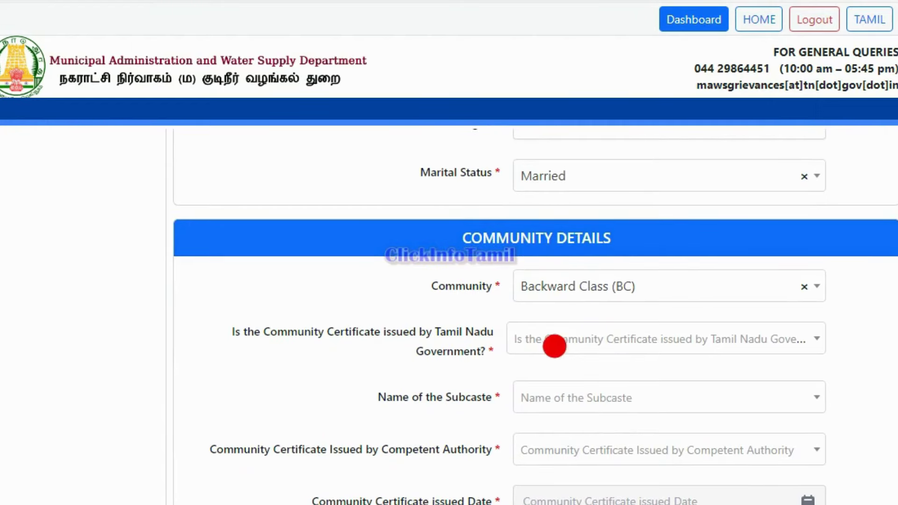
click(731, 338)
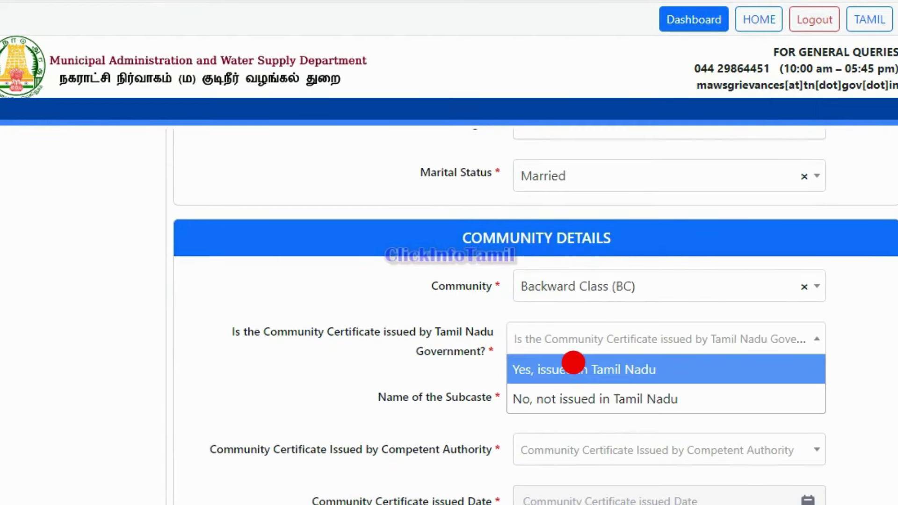
click(573, 363)
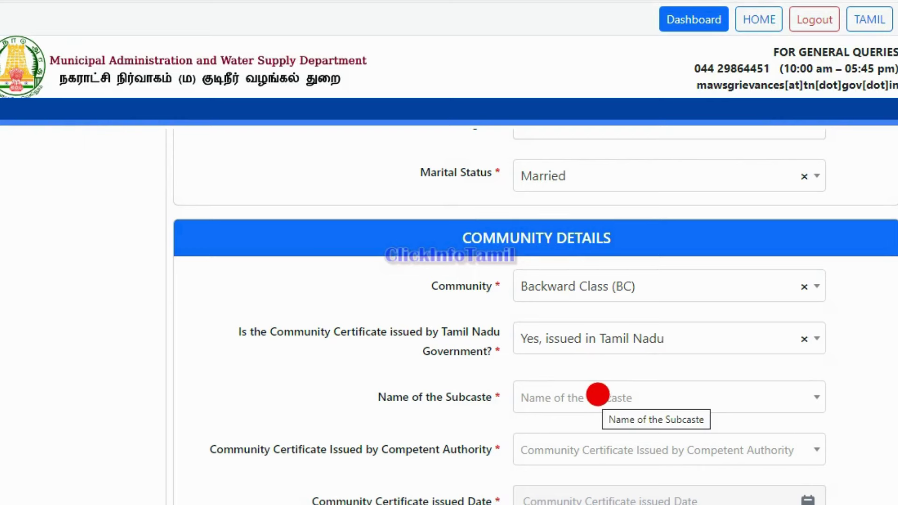
click(598, 395)
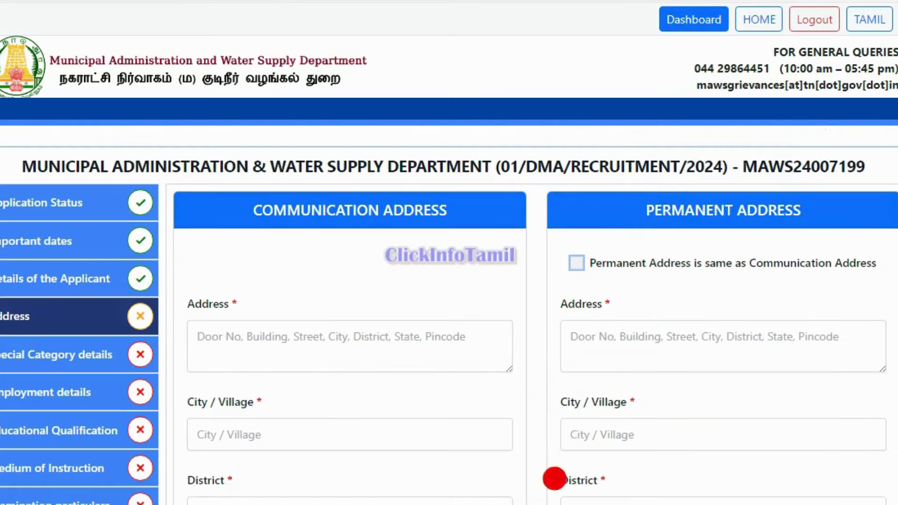
Go through the communication and permanent address fields, certify the details as correct and continue to the next section.
scroll(449, 318, down, 1)
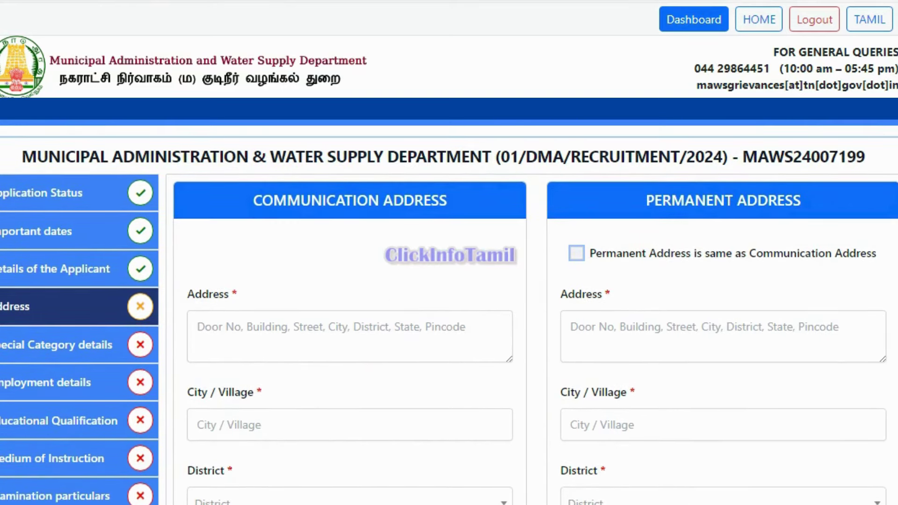
scroll(449, 320, down, 5)
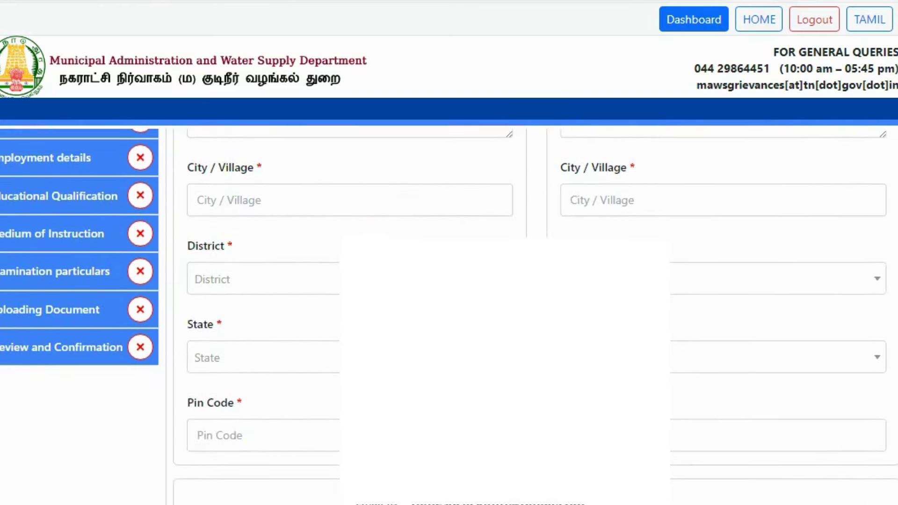
scroll(449, 318, down, 2)
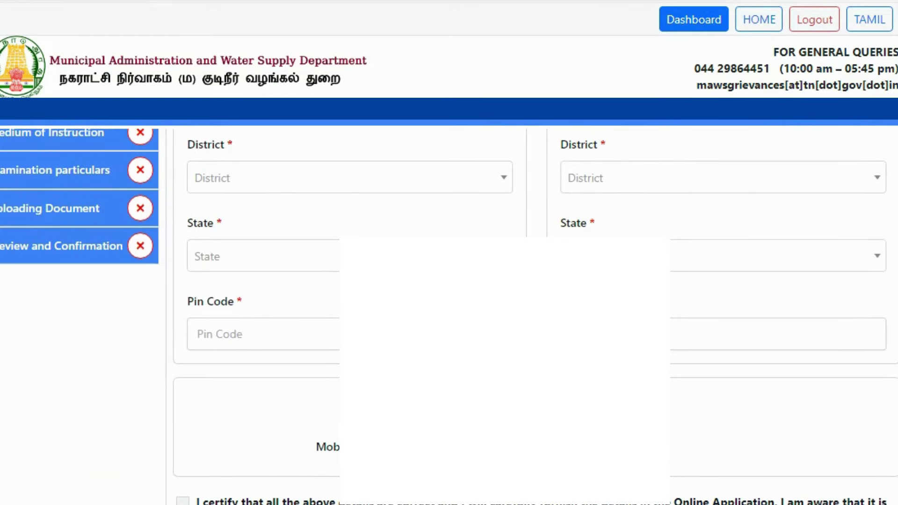
scroll(136, 464, down, 2)
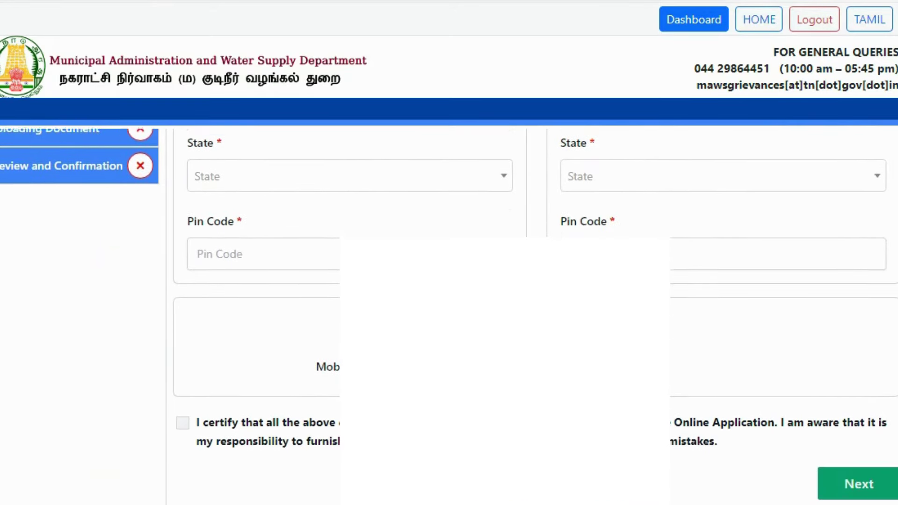
click(182, 414)
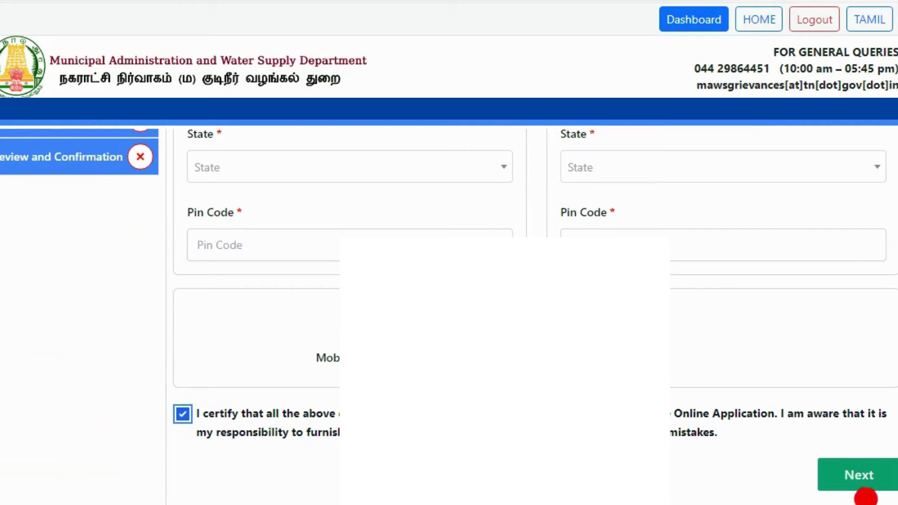
click(865, 486)
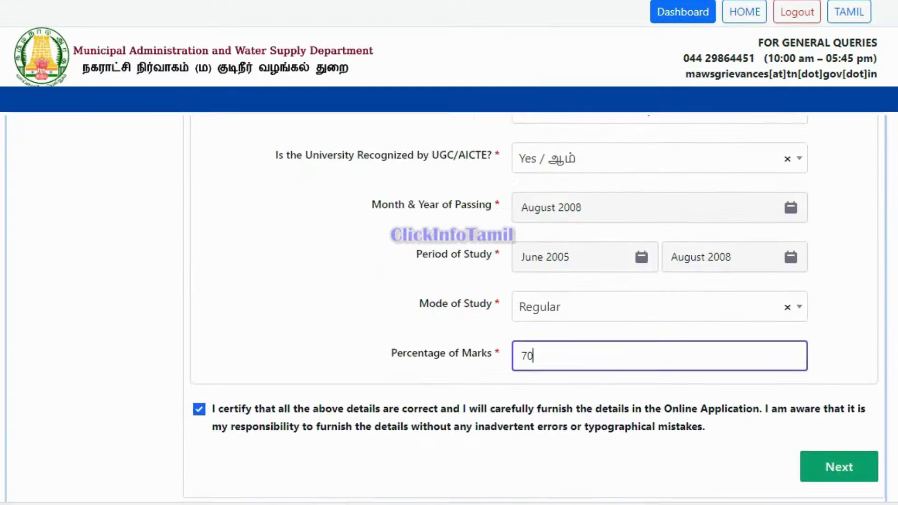
Check over the completed educational qualification details and continue to the medium of instruction section.
scroll(468, 304, up, 5)
scroll(468, 304, down, 6)
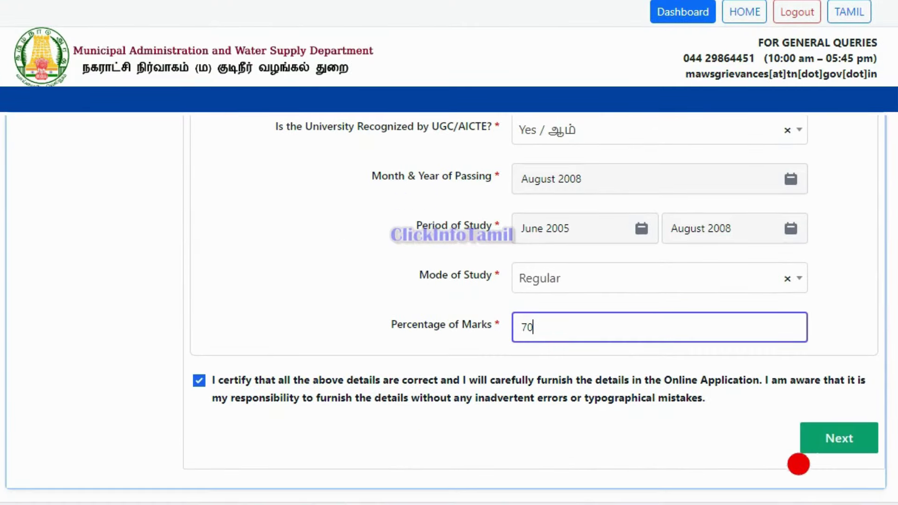
click(819, 438)
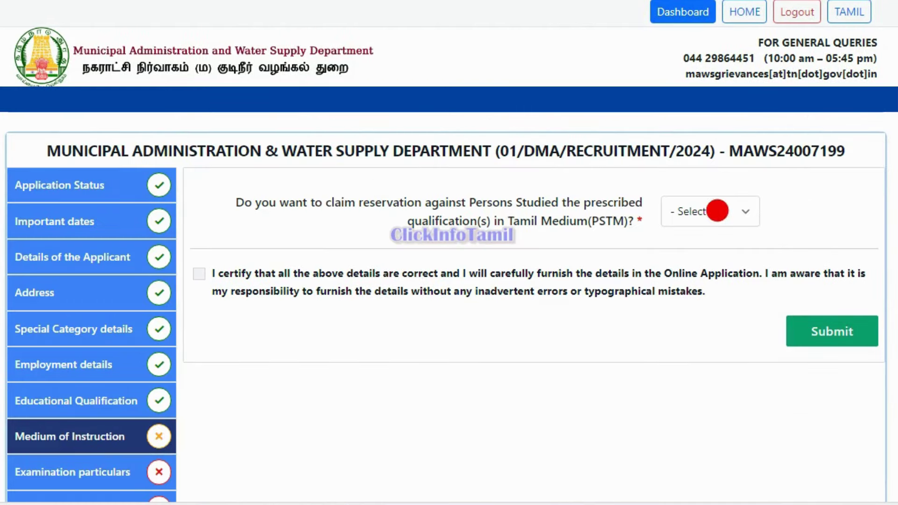
Answer Yes to claiming the PSTM reservation and check the issuing authority choices and institution address field for Class 1 to 10.
click(716, 212)
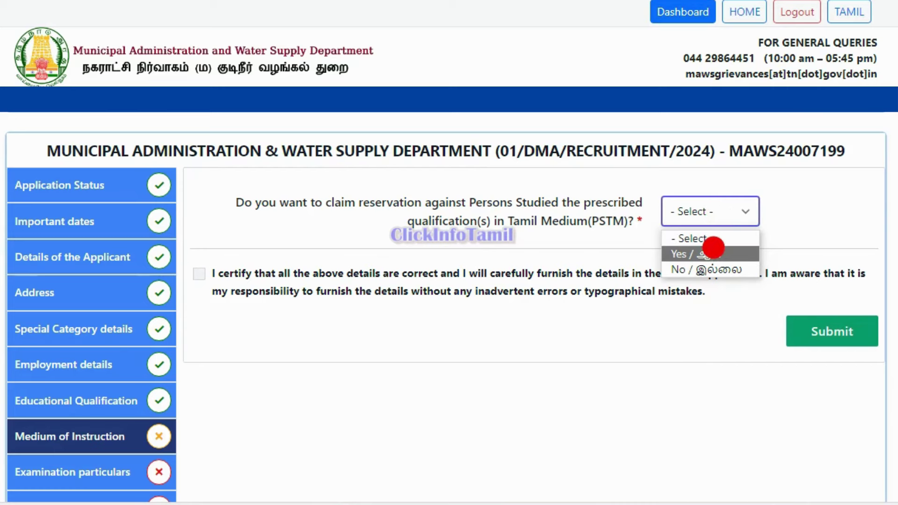
click(713, 248)
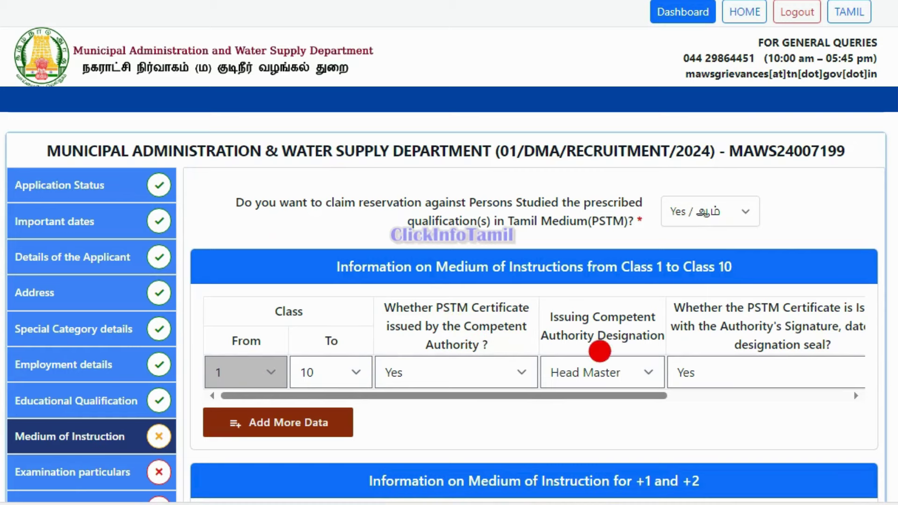
click(640, 369)
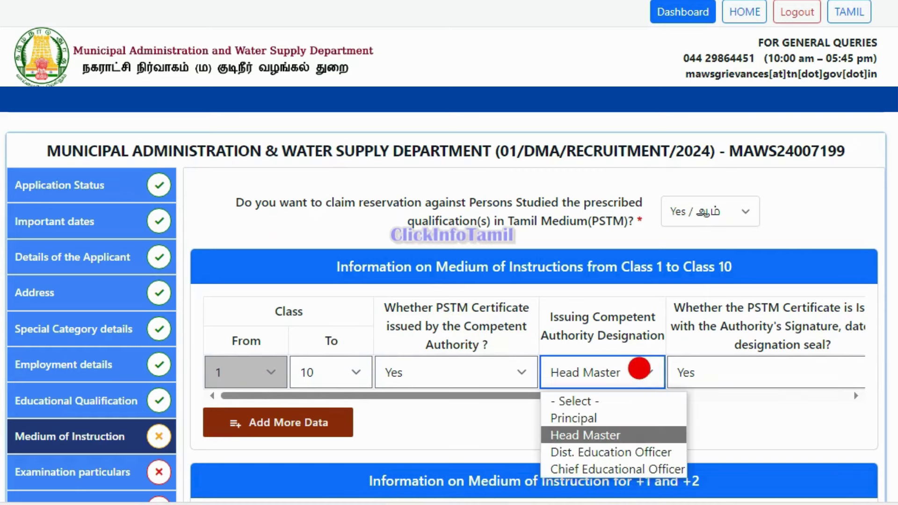
click(766, 406)
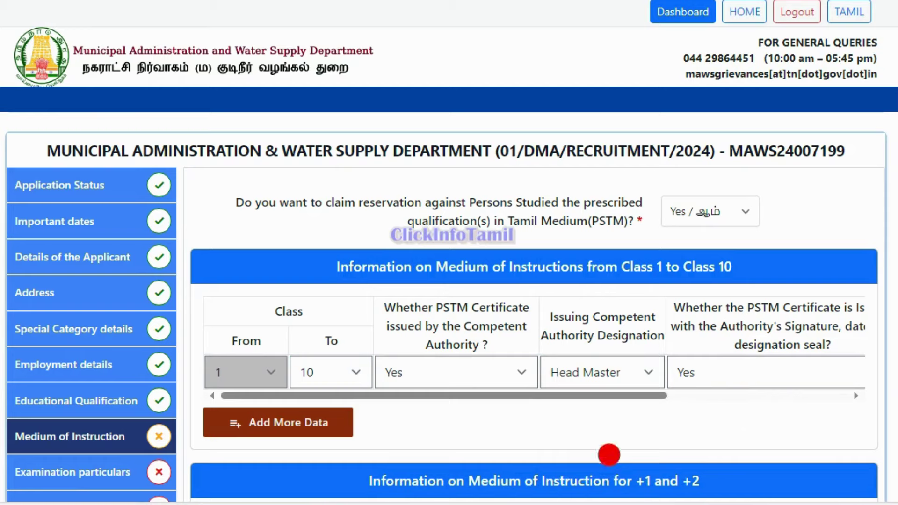
drag(588, 396, 741, 395)
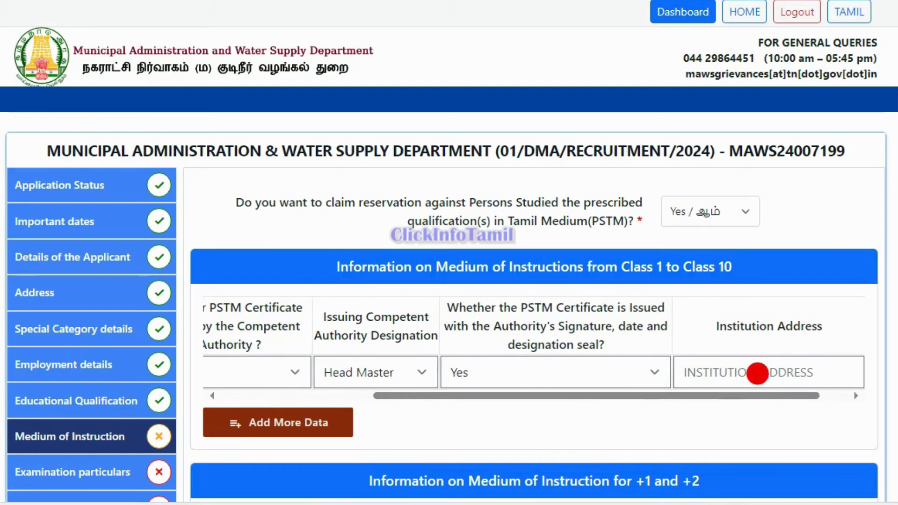
Certify the medium of instruction details as correct and submit the section.
scroll(275, 387, down, 15)
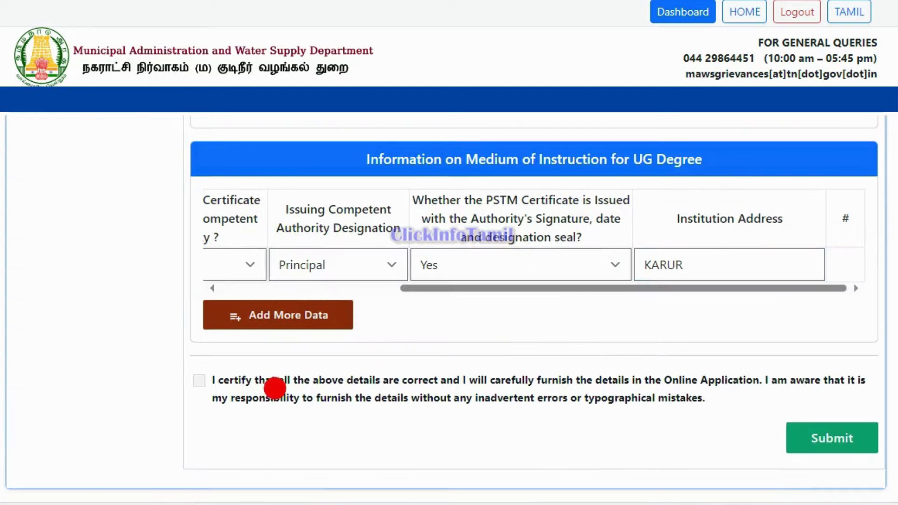
click(198, 378)
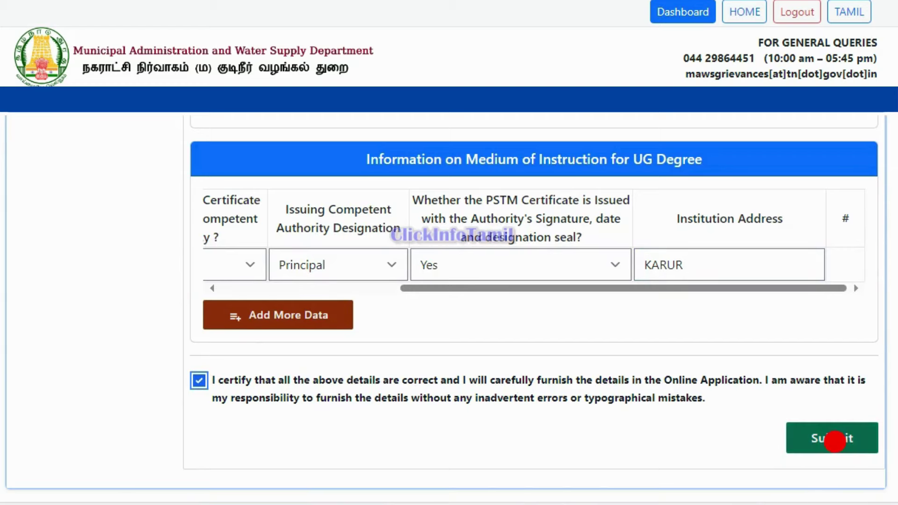
click(834, 440)
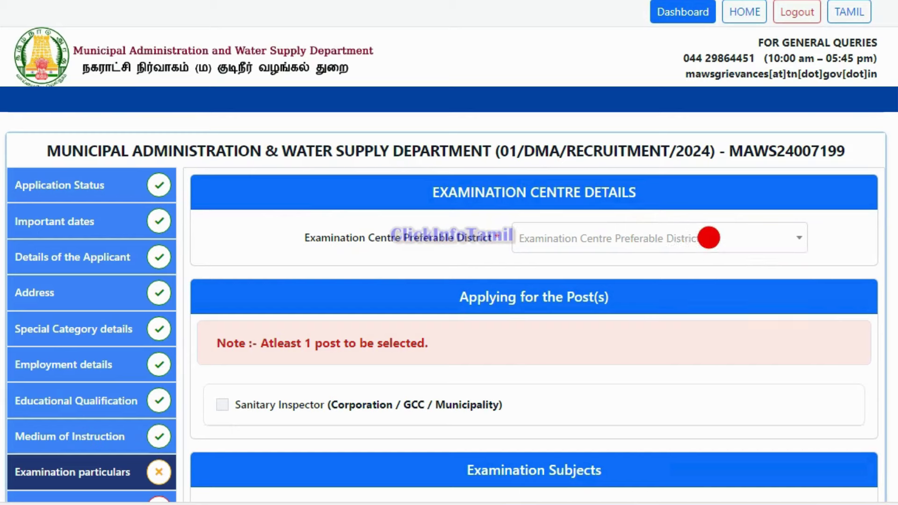
Choose Tiruchirappalli (1032) as the preferred examination centre district and select the Sanitary Inspector (Corporation / GCC / Municipality) post.
click(709, 237)
drag(801, 309, 810, 395)
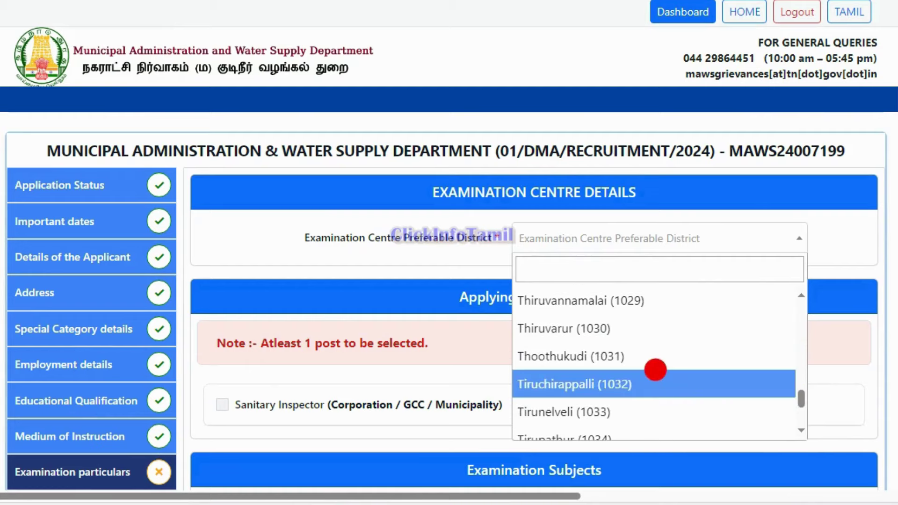
click(655, 369)
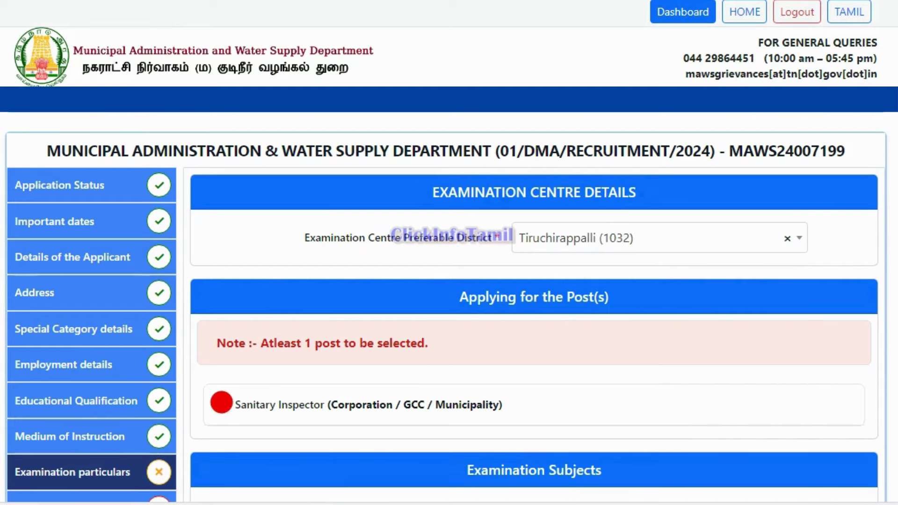
click(221, 403)
scroll(449, 308, down, 3)
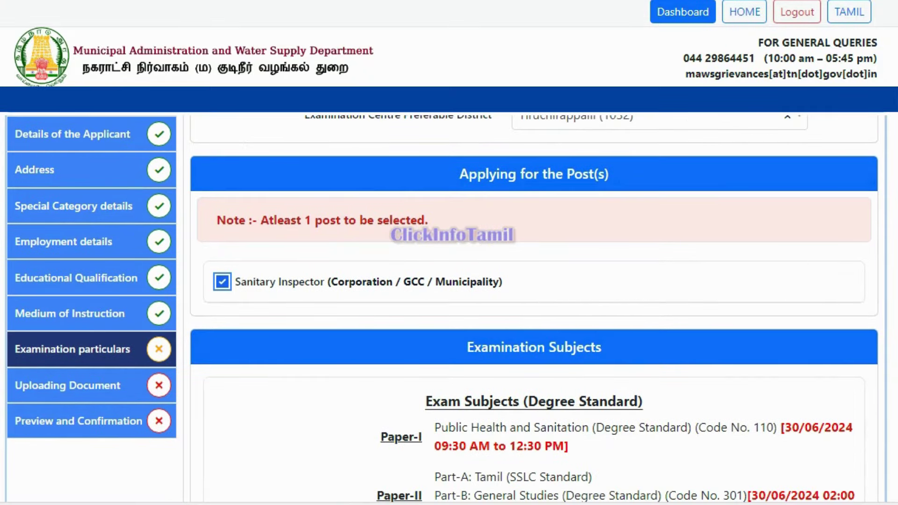
scroll(472, 249, down, 1)
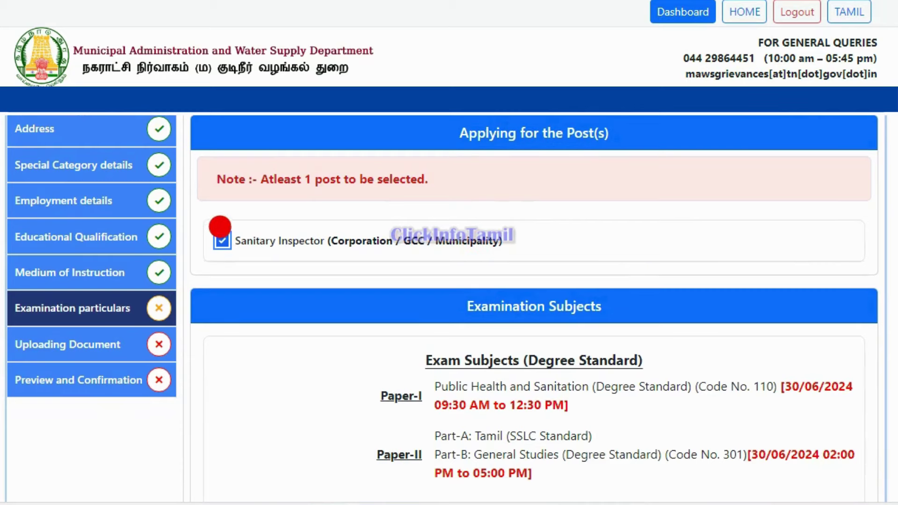
click(222, 240)
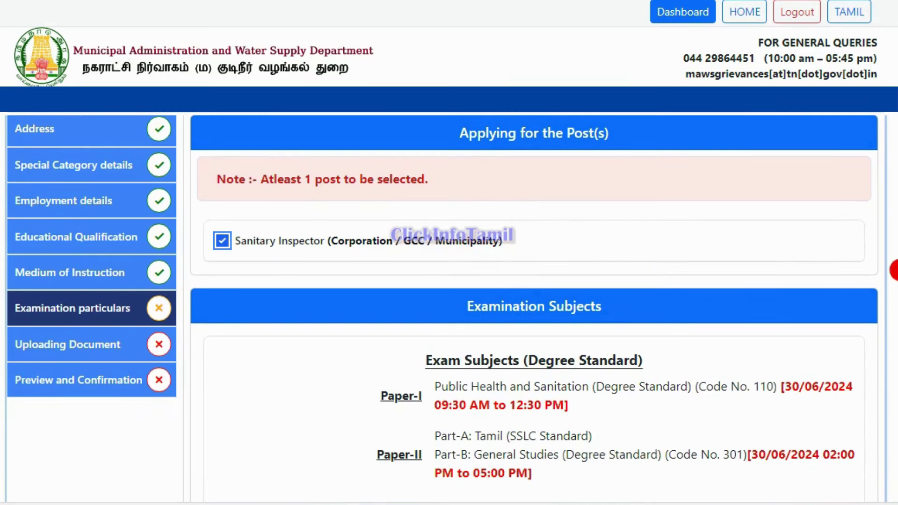
Answer No to both the criminal case question and the debarred or disqualified question in the examination particulars.
scroll(534, 304, down, 3)
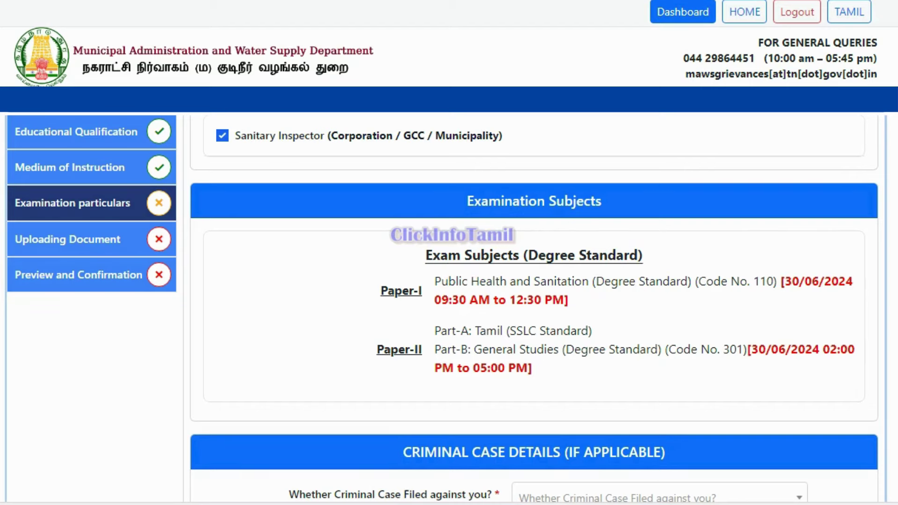
scroll(533, 308, down, 3)
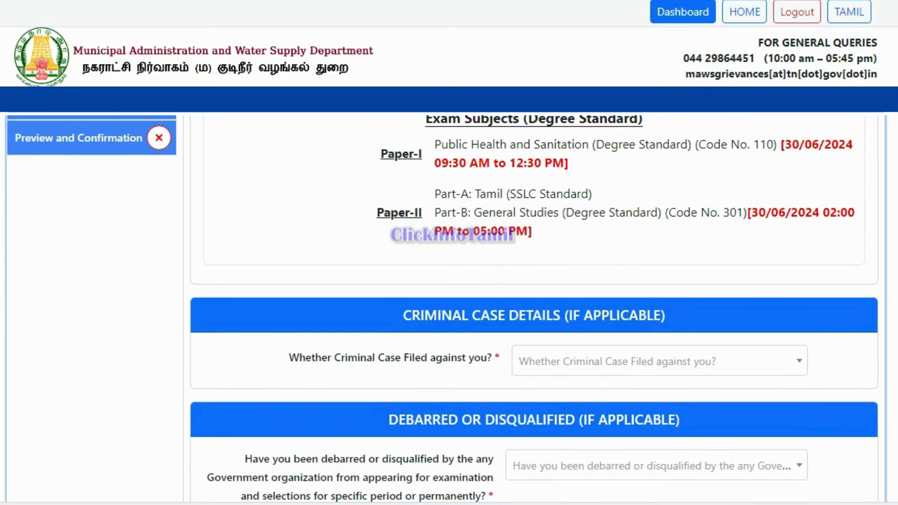
scroll(772, 323, down, 1)
click(772, 327)
click(620, 378)
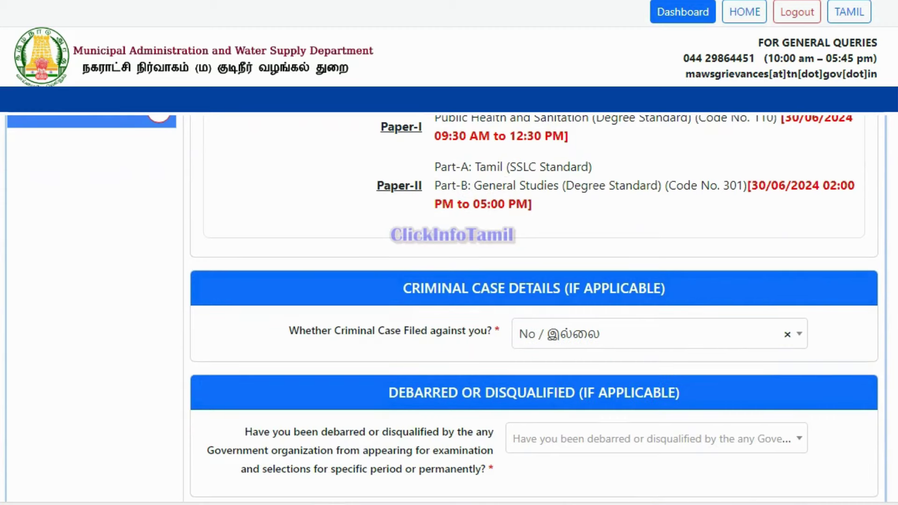
scroll(533, 308, down, 3)
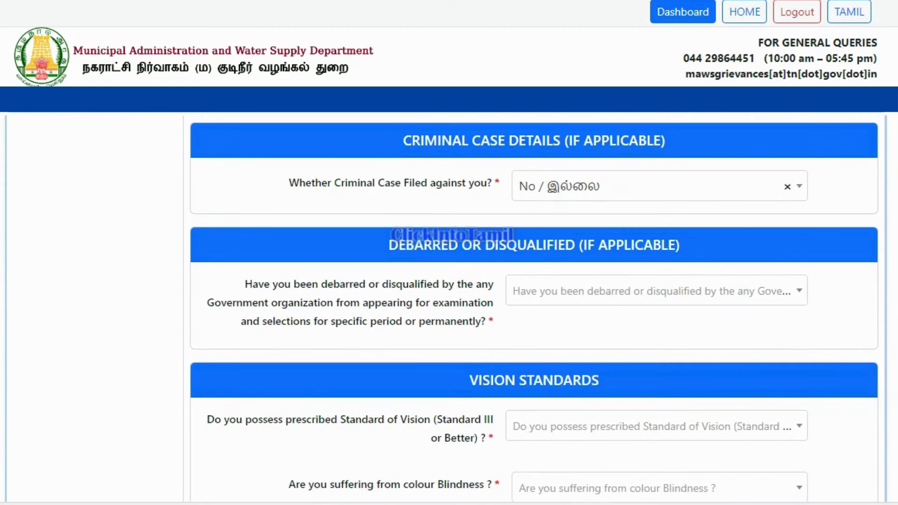
click(725, 291)
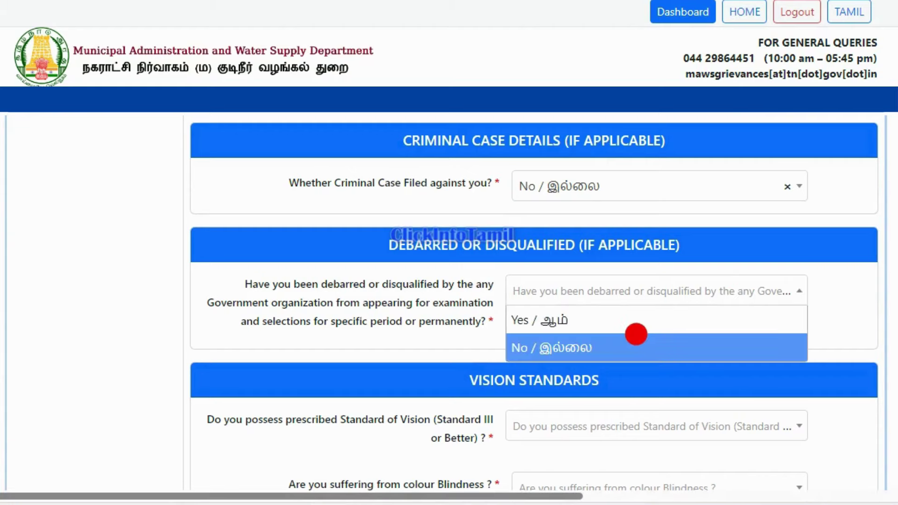
click(637, 345)
Answer Yes for the prescribed vision standard and No for colour blindness, certifying the details and continuing to the document uploads.
scroll(533, 308, down, 3)
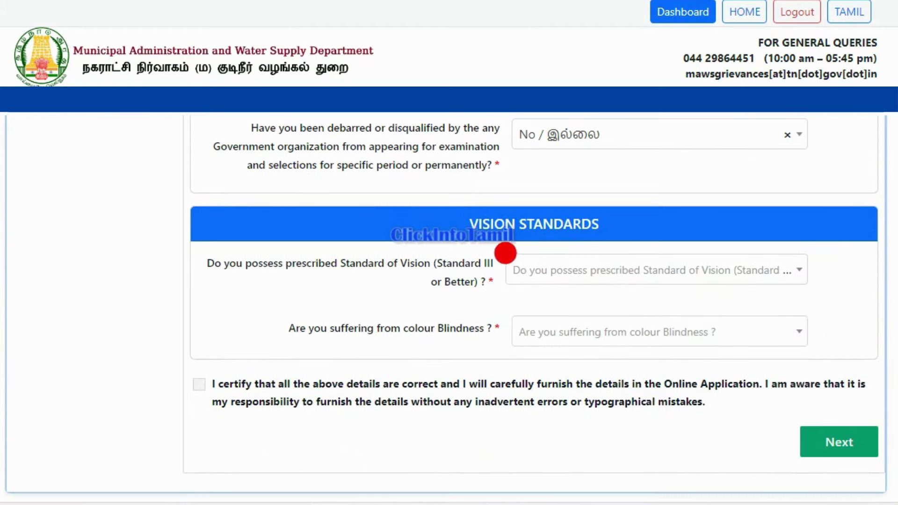
click(608, 266)
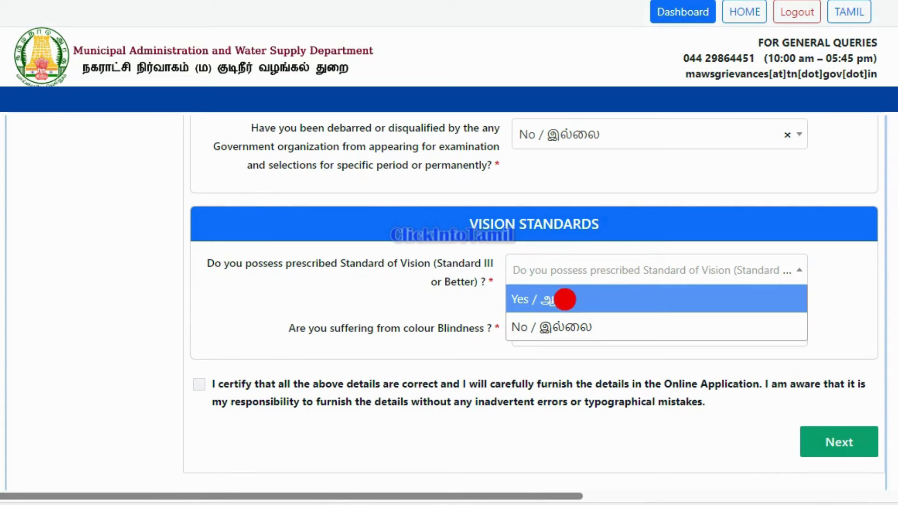
click(565, 300)
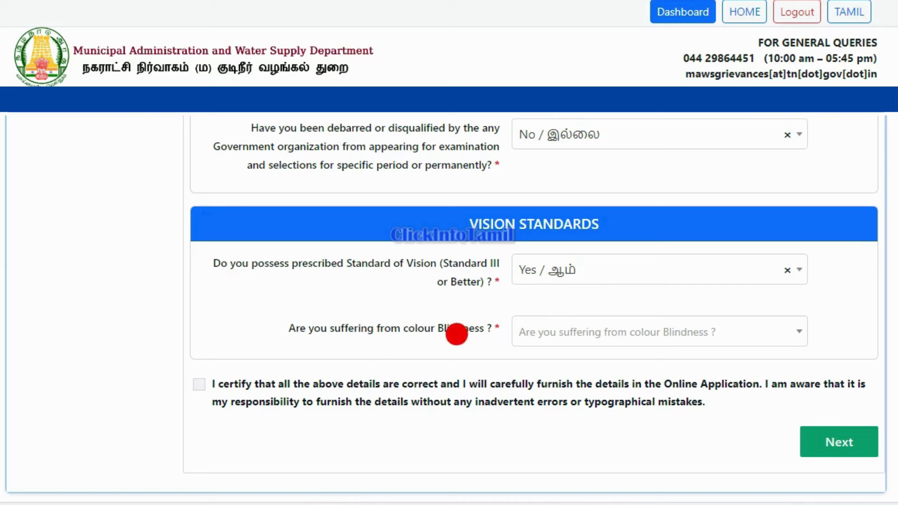
click(574, 333)
click(548, 388)
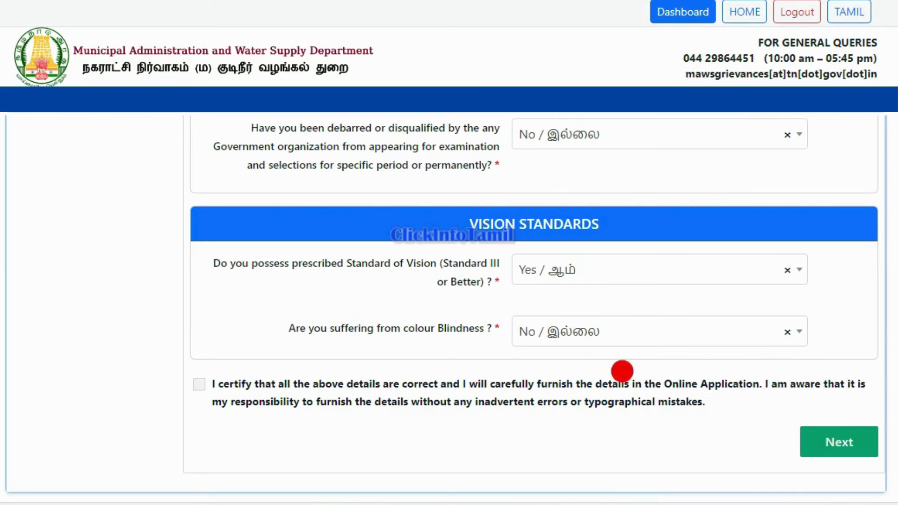
click(199, 384)
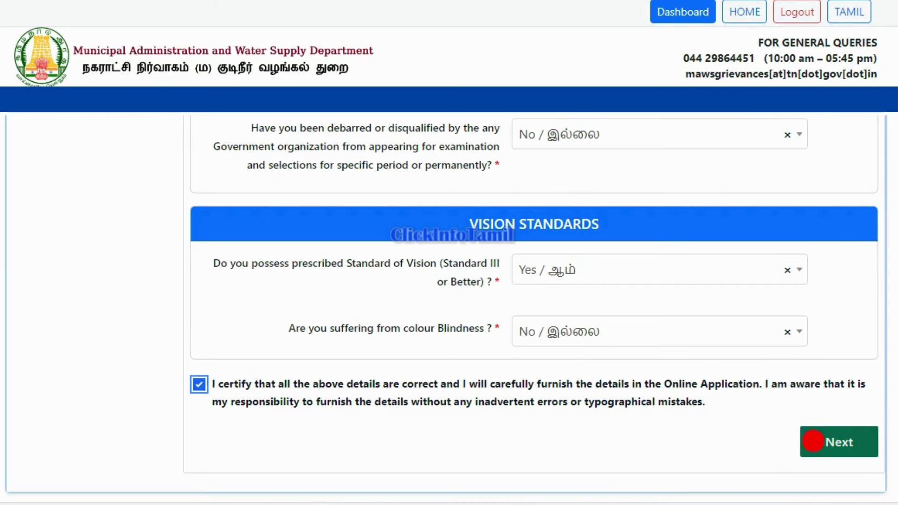
click(837, 441)
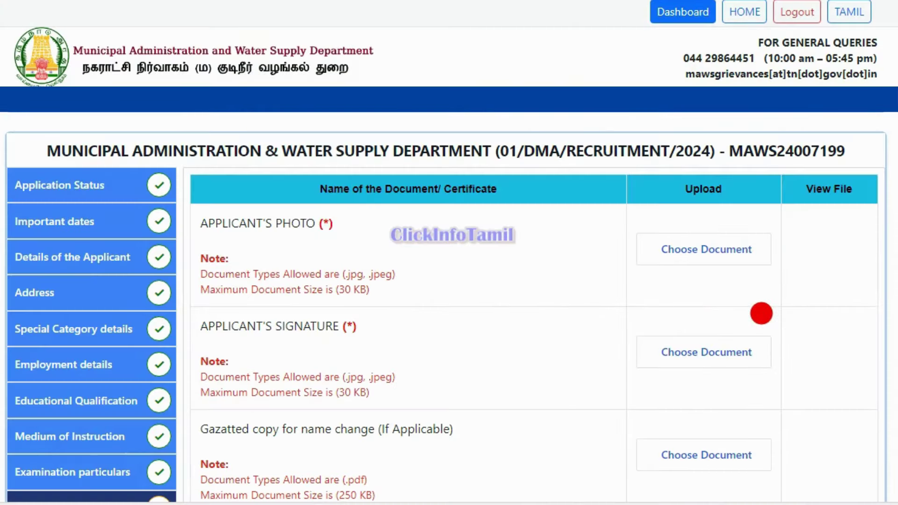
Look through the document upload list, from the applicant's photo to the PSTM certificates, for required files, allowed types and maximum sizes.
scroll(446, 310, down, 2)
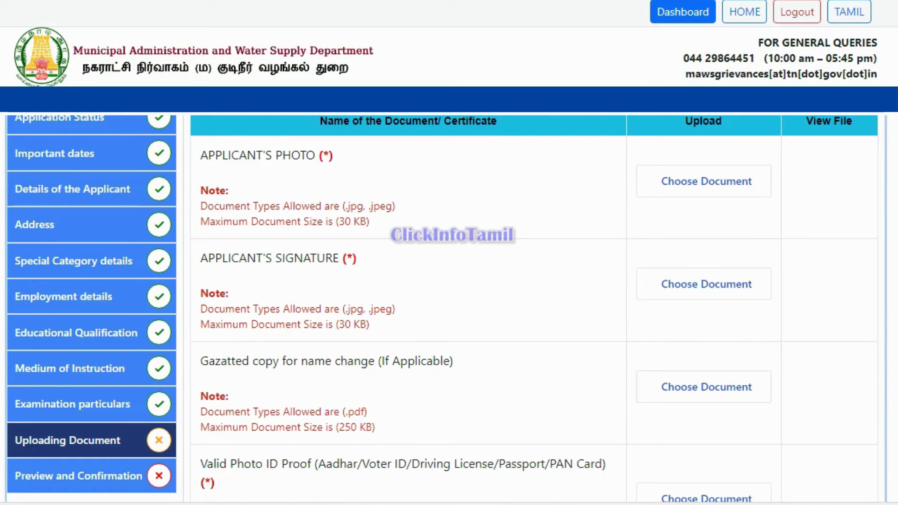
scroll(534, 308, down, 2)
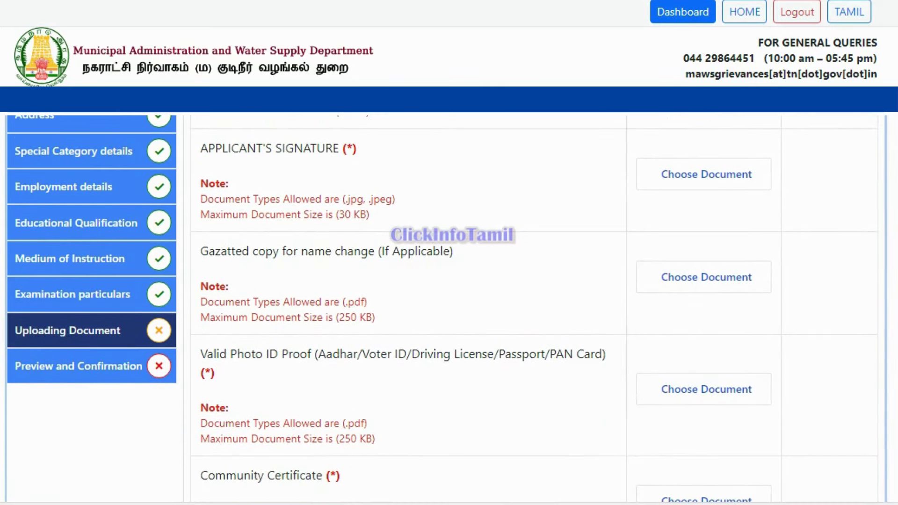
scroll(442, 308, down, 2)
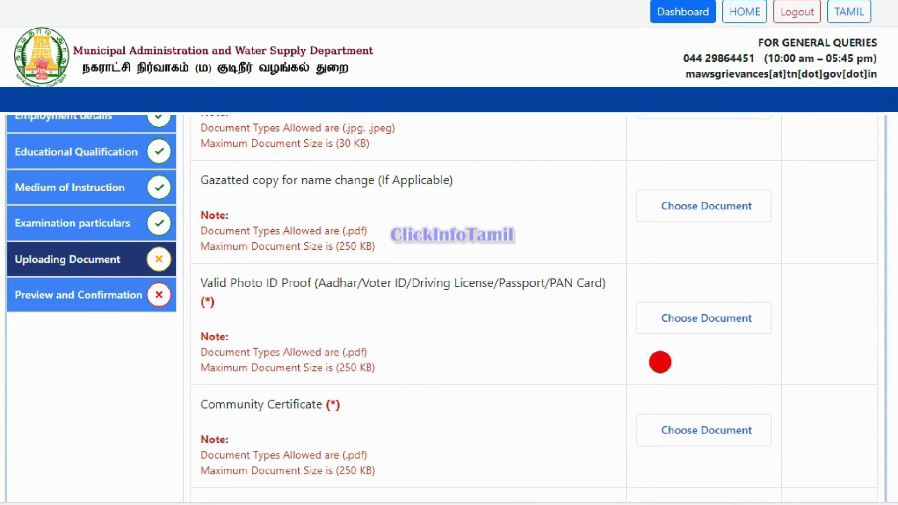
scroll(442, 307, down, 6)
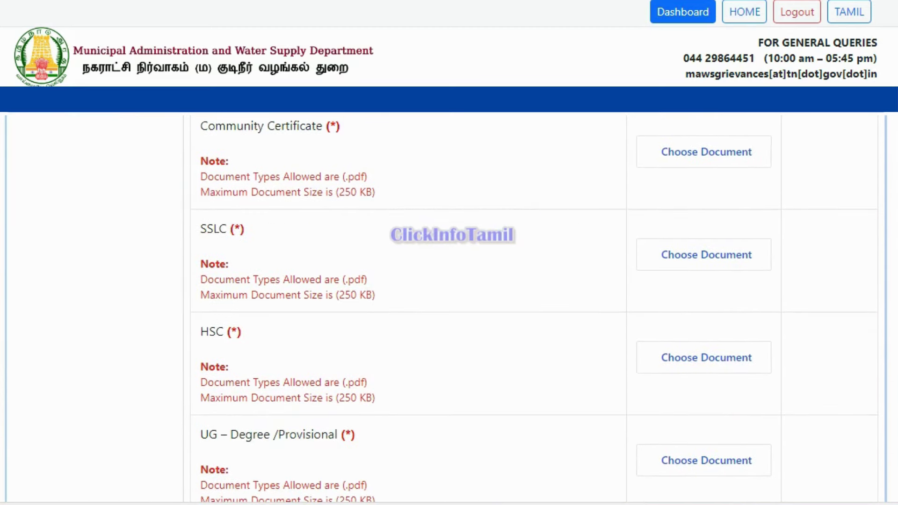
scroll(442, 308, down, 1)
scroll(534, 309, down, 3)
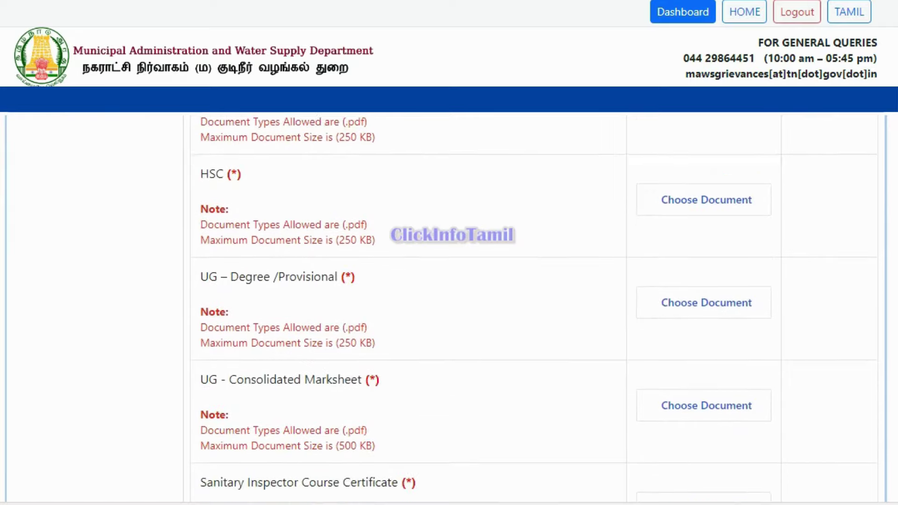
scroll(533, 308, down, 2)
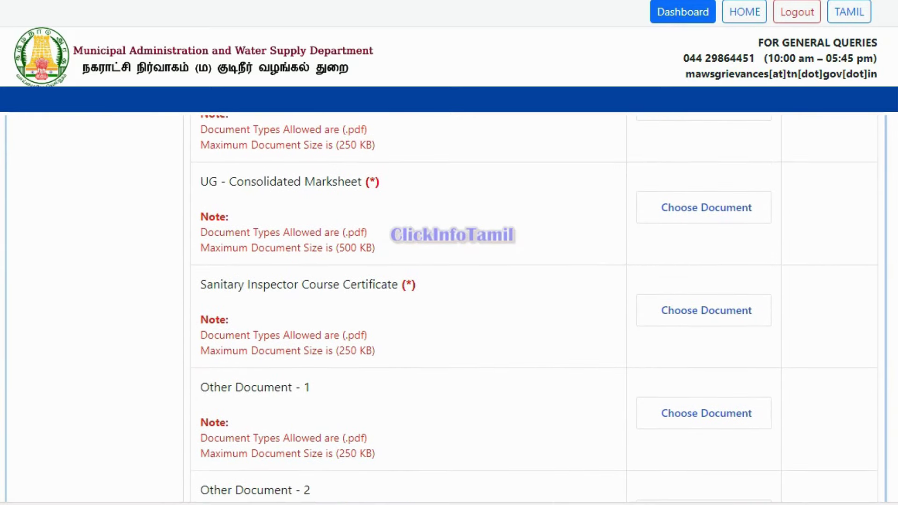
scroll(533, 308, down, 1)
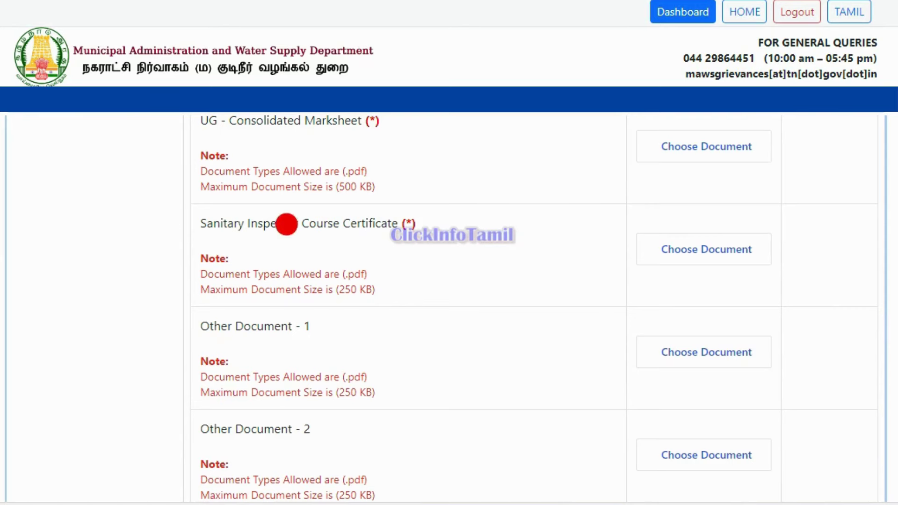
scroll(605, 317, down, 4)
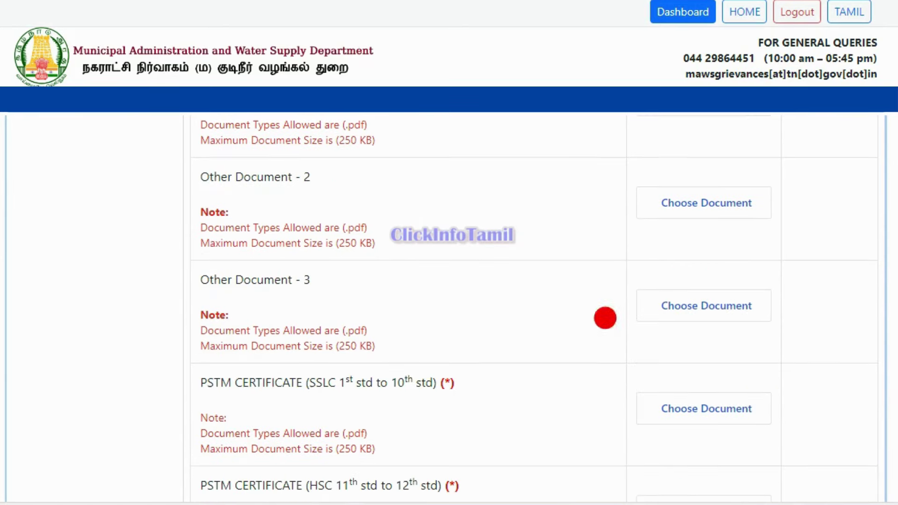
scroll(461, 276, down, 3)
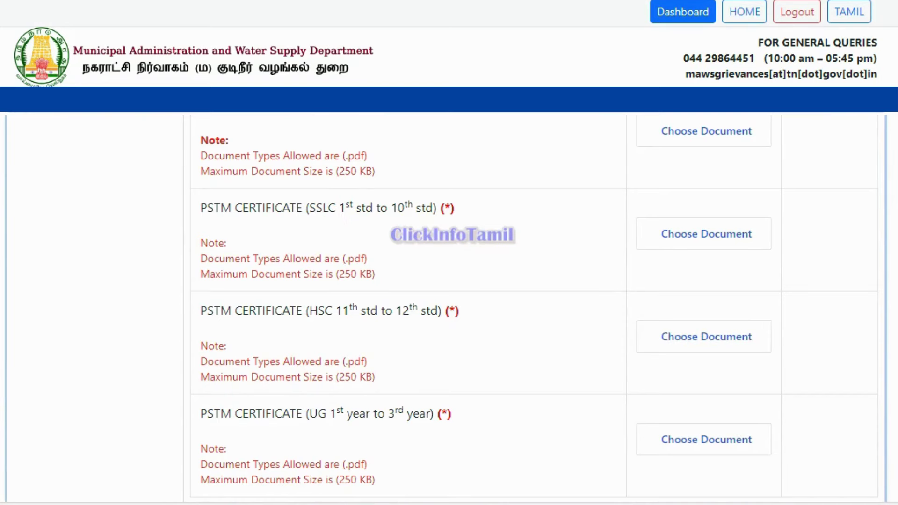
Check the number of document uploads remaining below the PSTM certificates and review the list back to the applicant's photo.
scroll(675, 345, down, 2)
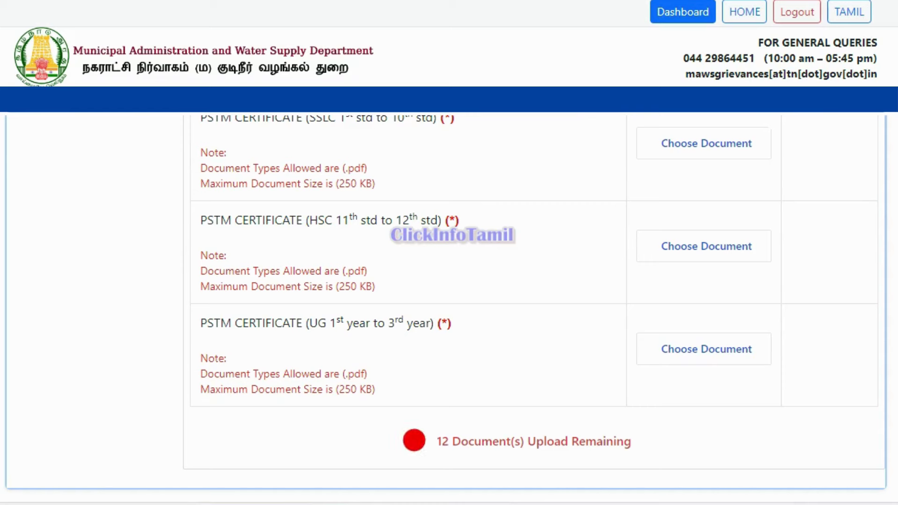
drag(413, 439, 643, 440)
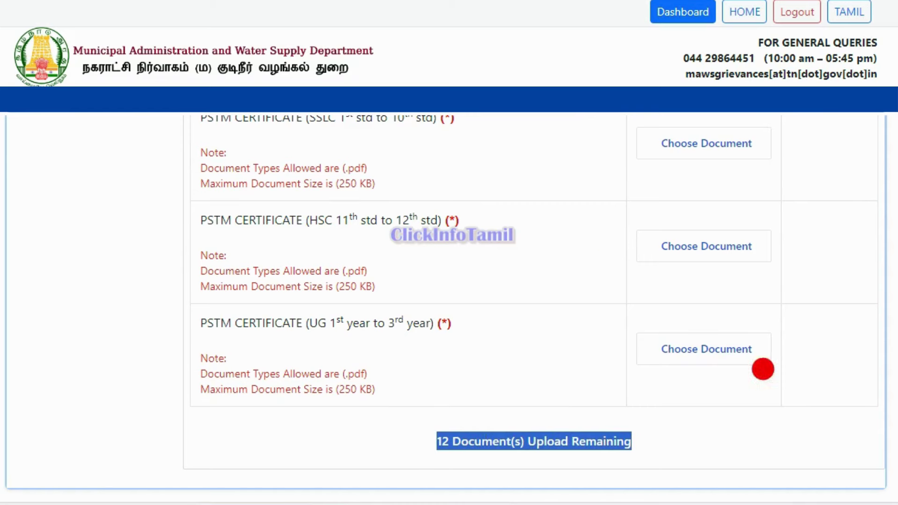
scroll(762, 367, up, 1)
scroll(442, 308, up, 10)
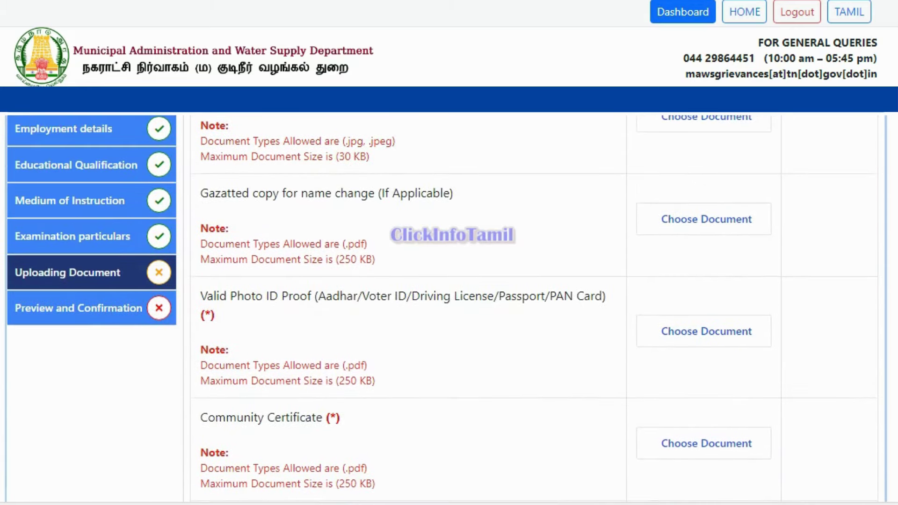
scroll(446, 309, up, 5)
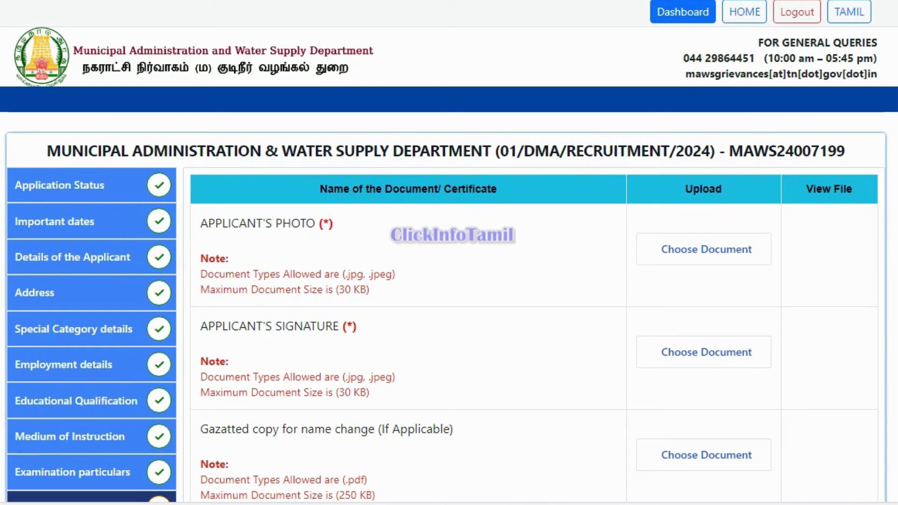
Upload PHOTO.JPG as the applicant's photo and choose the JPG signature image for the applicant's signature.
scroll(703, 257, down, 4)
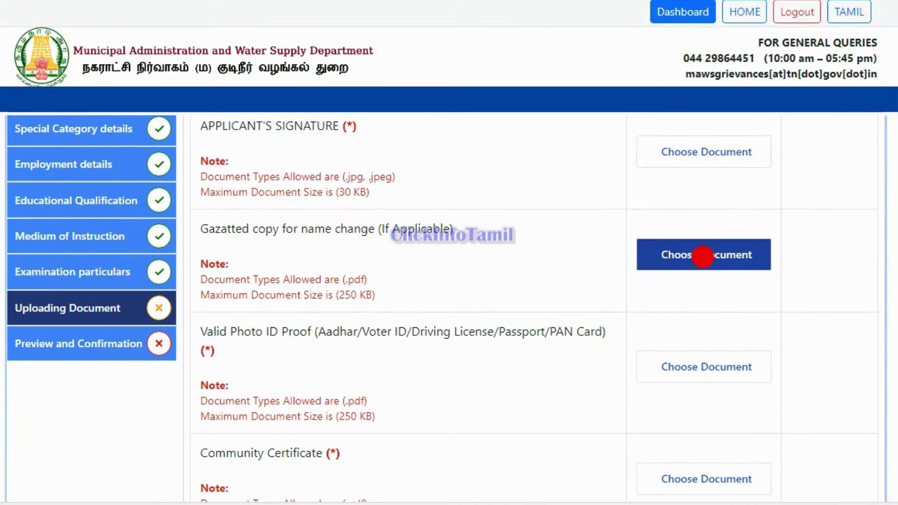
scroll(692, 296, up, 5)
click(695, 296)
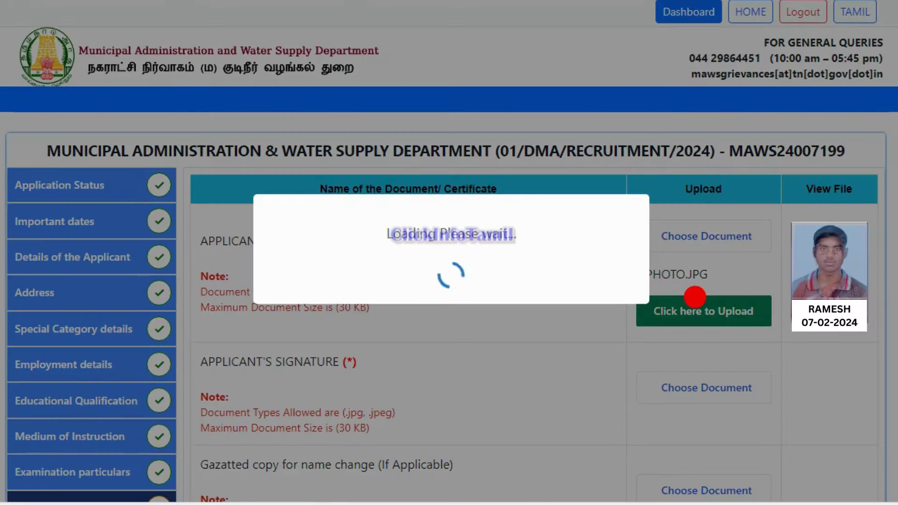
scroll(882, 184, down, 4)
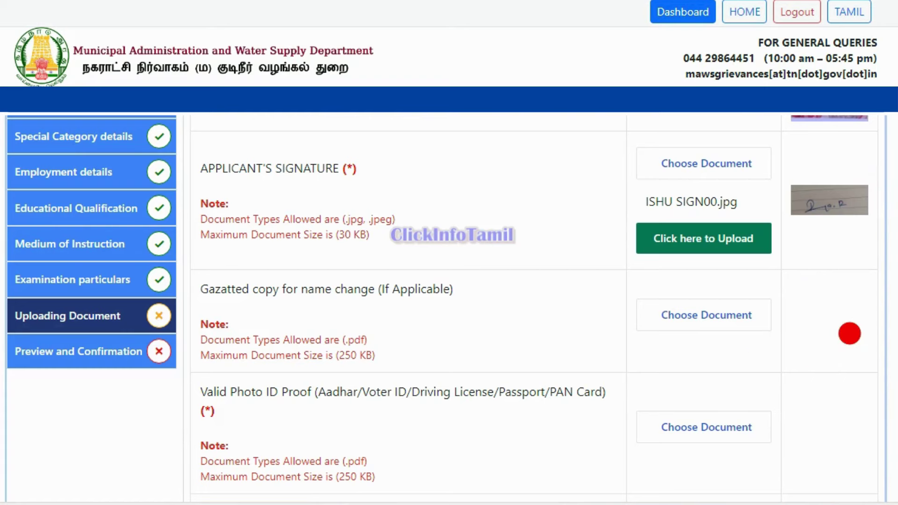
Certify that all uploaded document details are correct and continue to the application preview.
scroll(678, 238, down, 10)
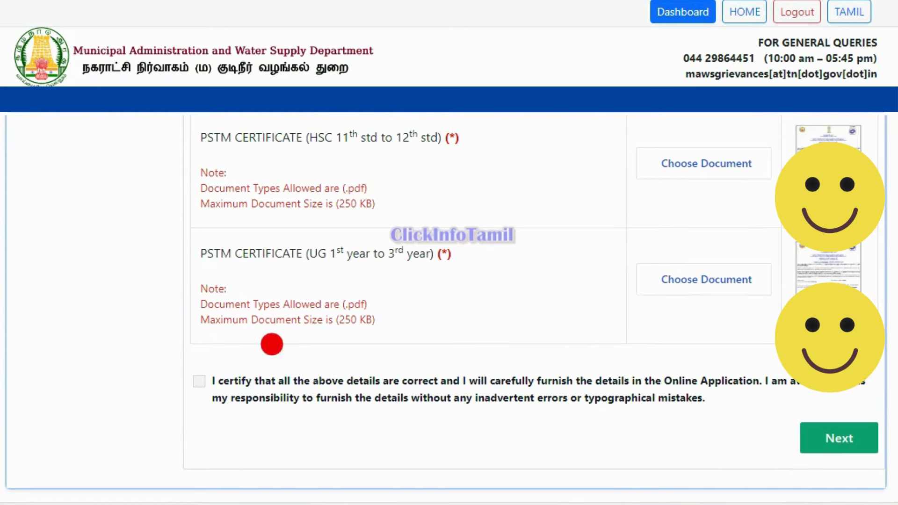
click(200, 380)
click(823, 438)
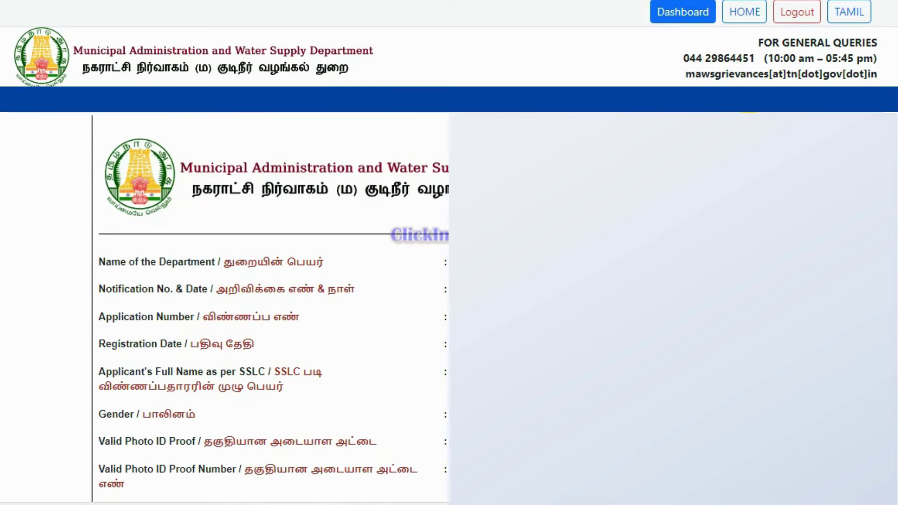
Review the applicant's personal, community, differently abled, ex-servicemen and address details in the application preview.
scroll(273, 308, down, 2)
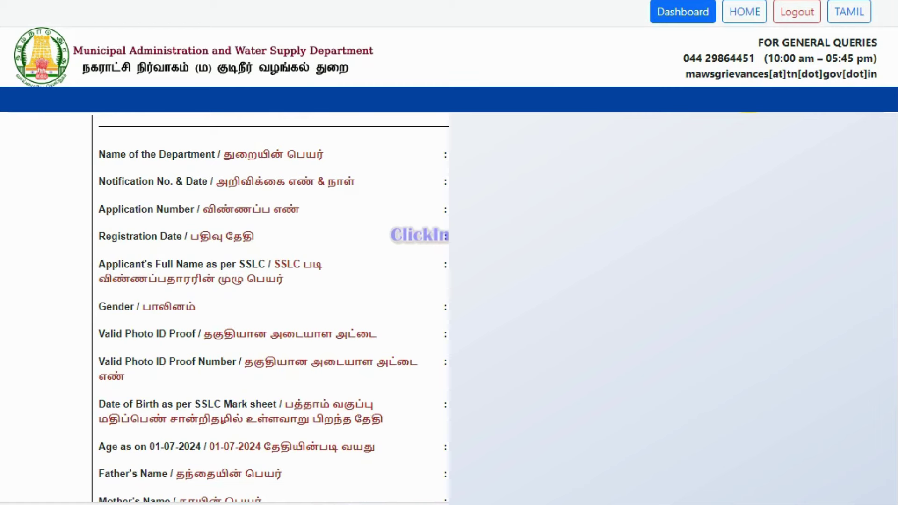
scroll(274, 309, down, 2)
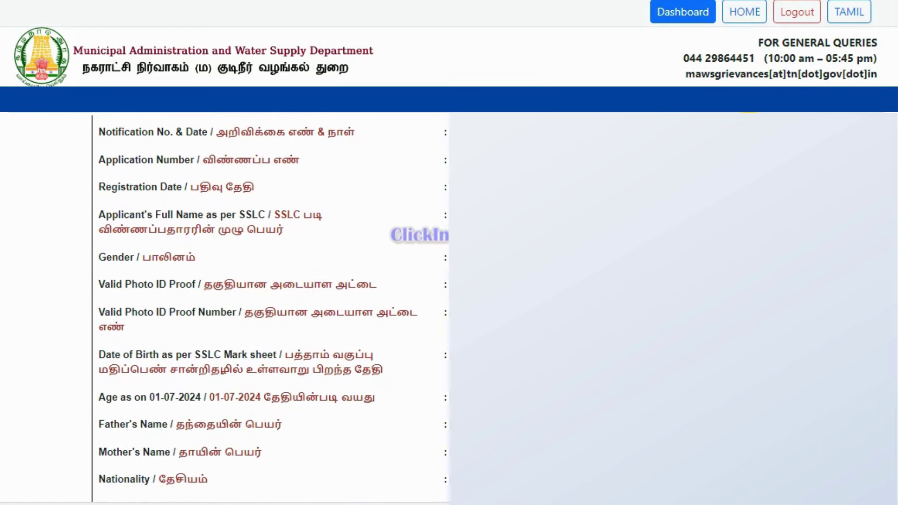
scroll(273, 309, down, 7)
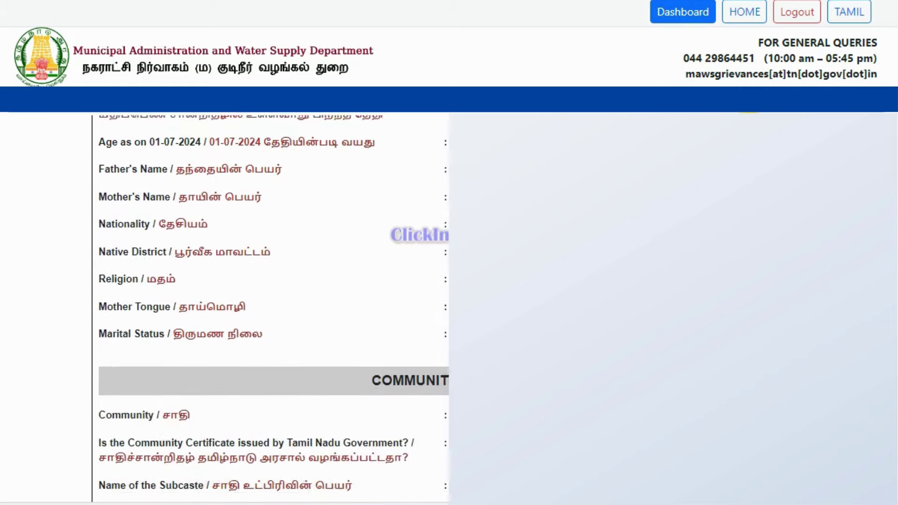
scroll(273, 309, down, 4)
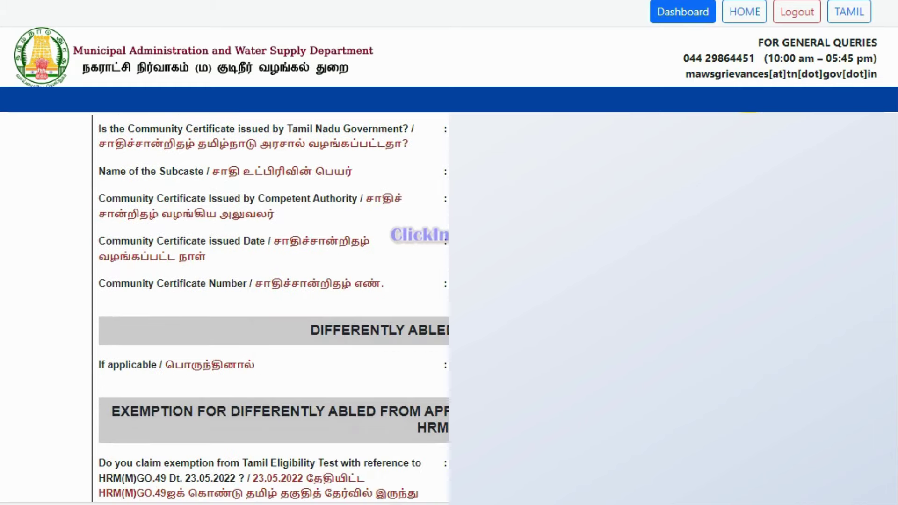
scroll(273, 308, down, 20)
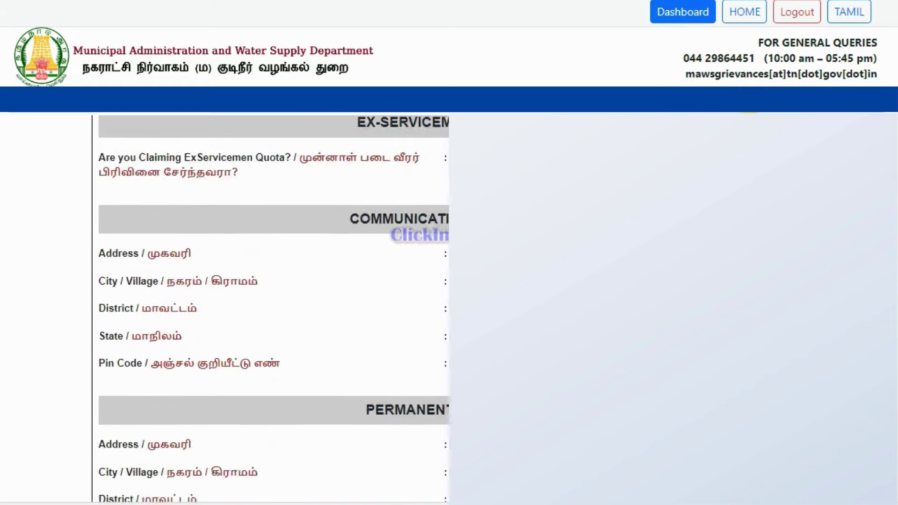
Review the applied post, exam subjects, criminal case, debarment, education, PSTM and uploaded document sections of the preview through to the declaration.
scroll(273, 309, down, 7)
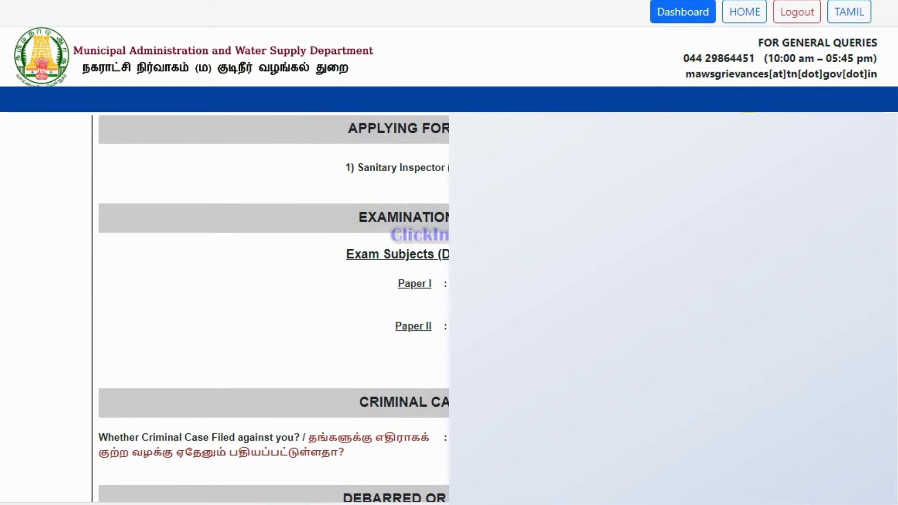
scroll(273, 309, up, 1)
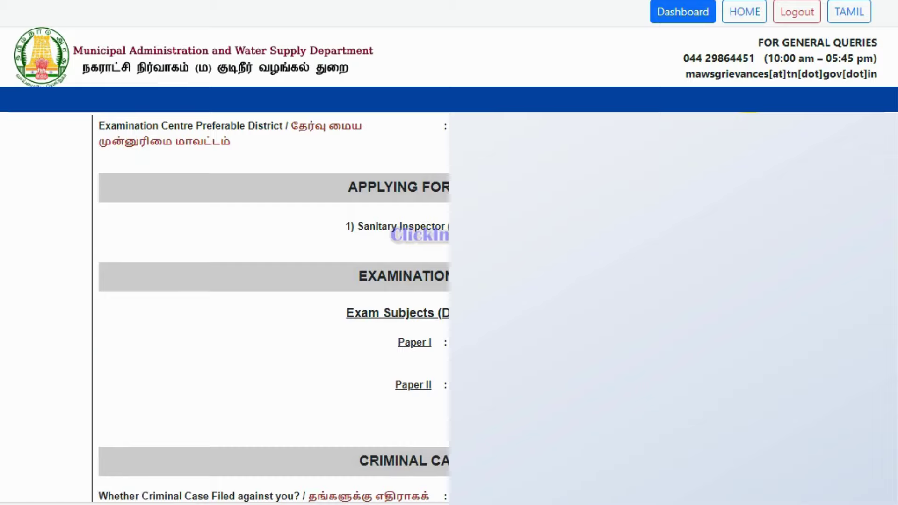
scroll(273, 309, down, 5)
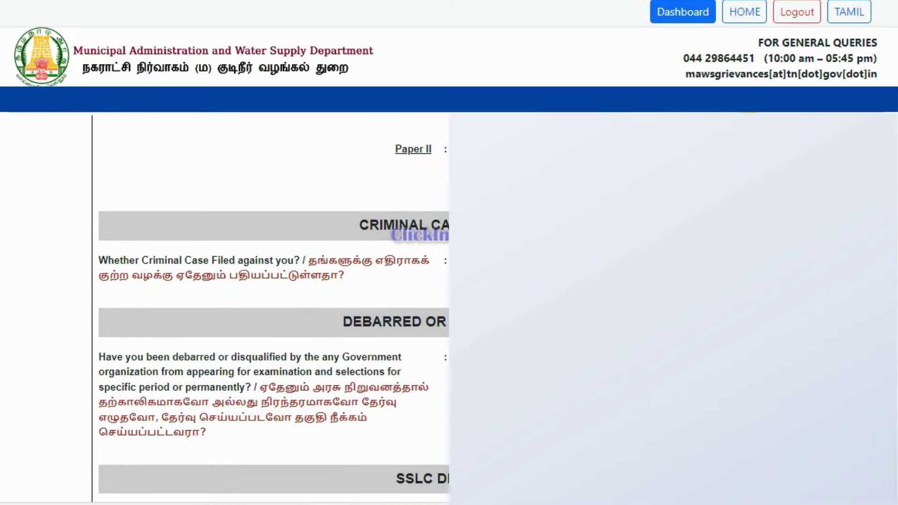
scroll(273, 308, down, 14)
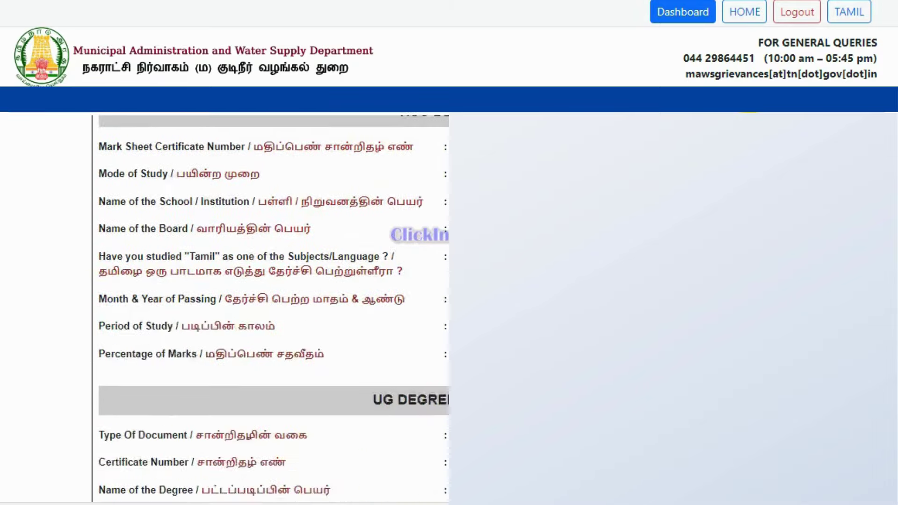
scroll(274, 309, down, 16)
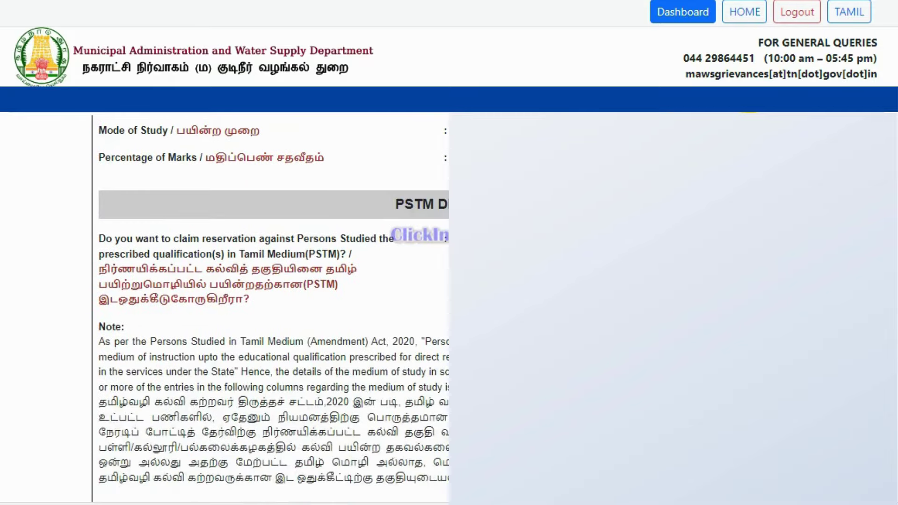
scroll(274, 308, down, 16)
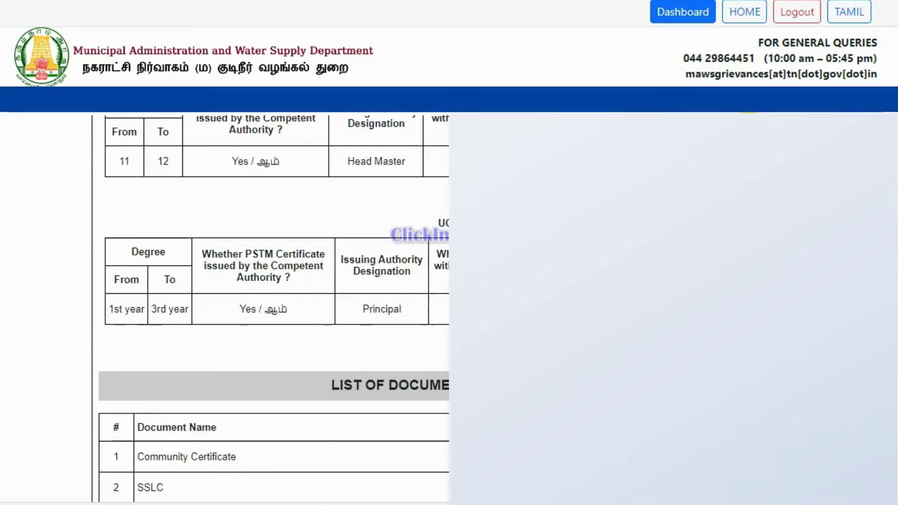
scroll(273, 308, down, 8)
scroll(274, 308, up, 5)
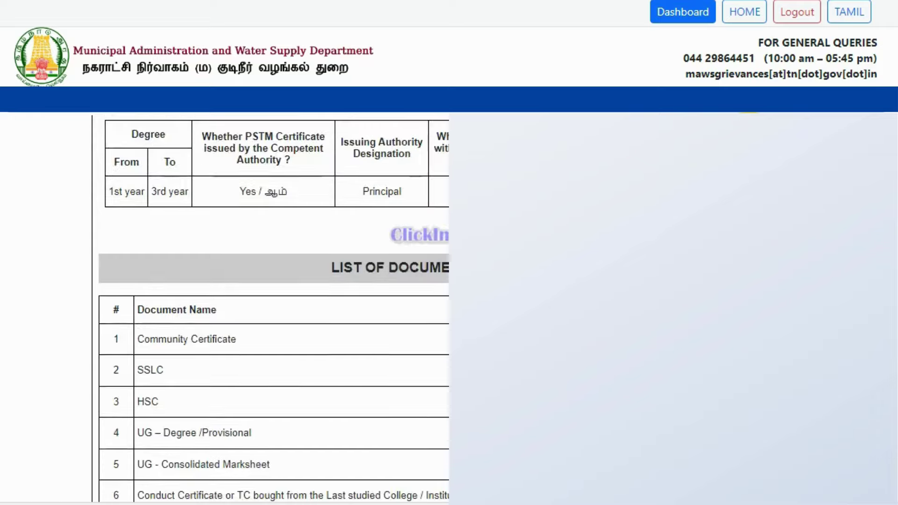
scroll(273, 308, down, 11)
scroll(429, 250, down, 3)
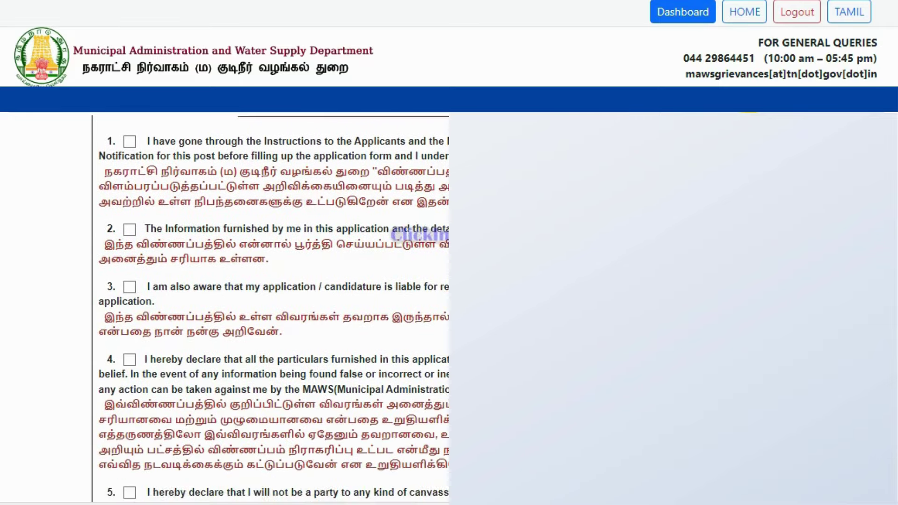
Accept declaration statements 1 to 5, from having read the instructions to not canvassing.
scroll(429, 250, up, 4)
click(429, 249)
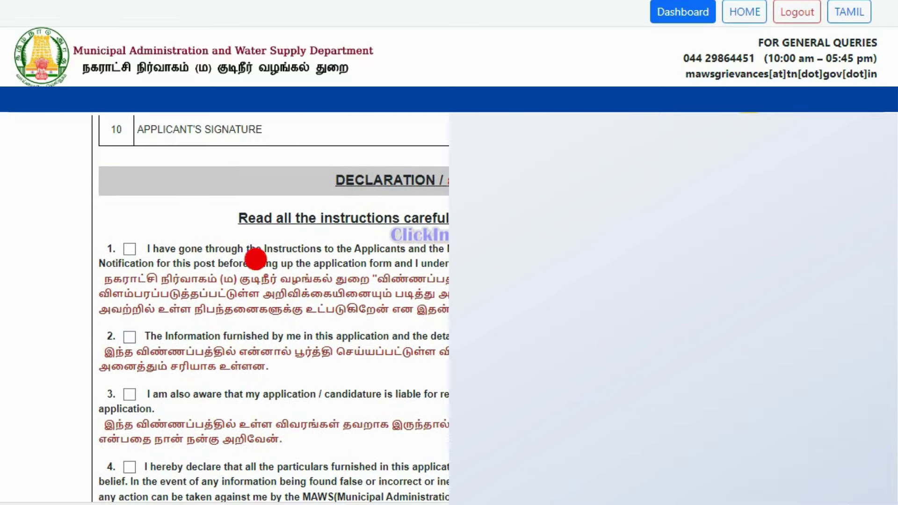
click(129, 249)
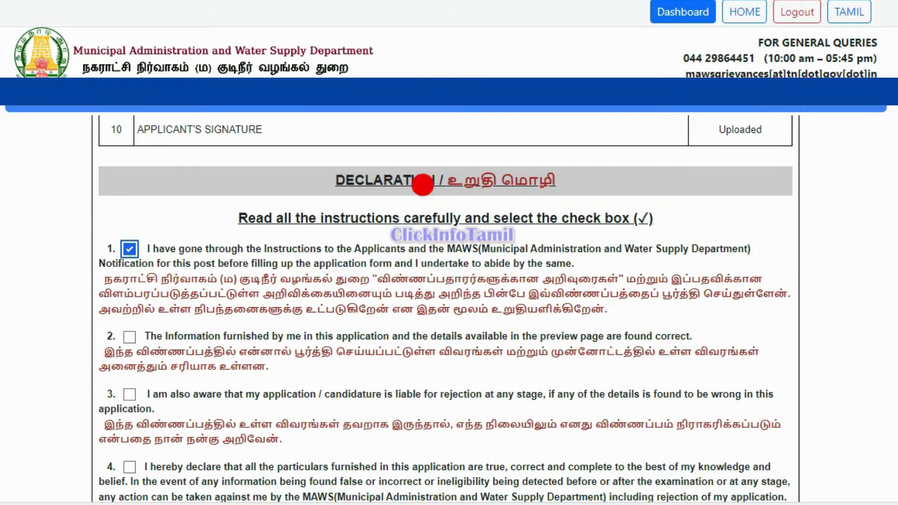
scroll(782, 266, down, 3)
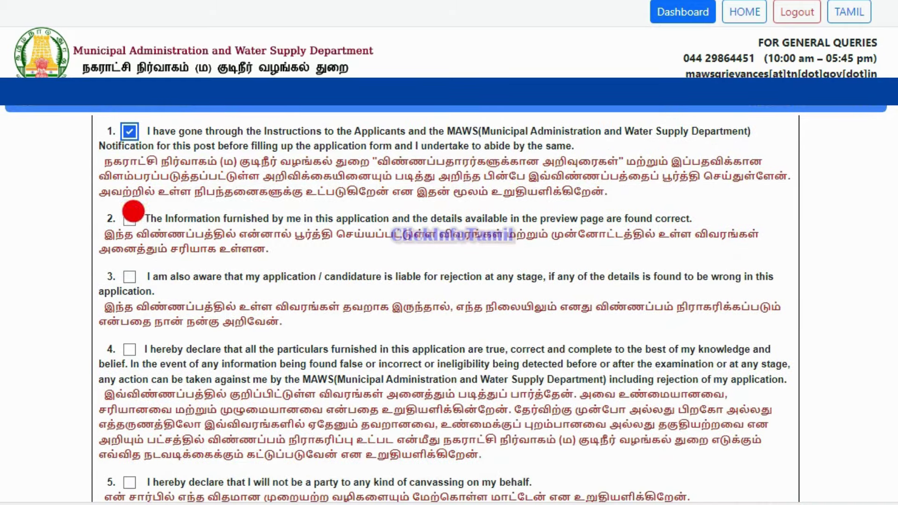
click(128, 218)
click(130, 277)
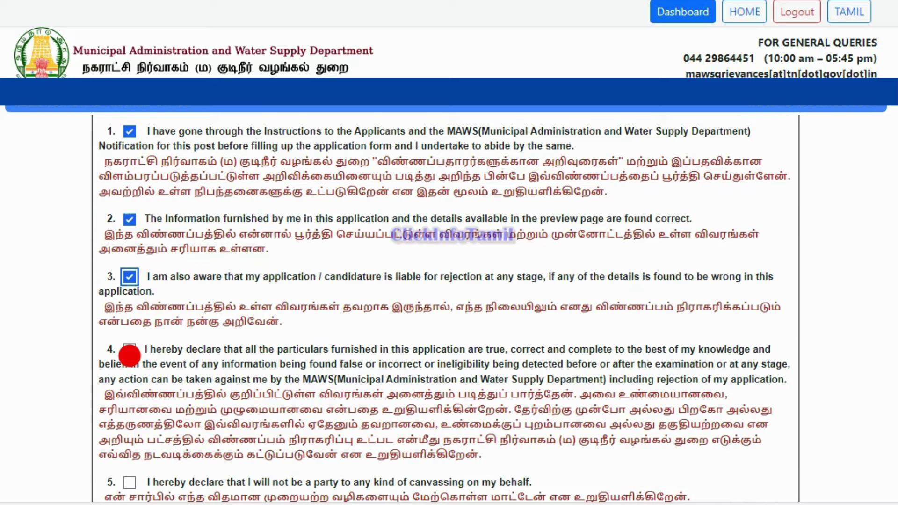
click(130, 482)
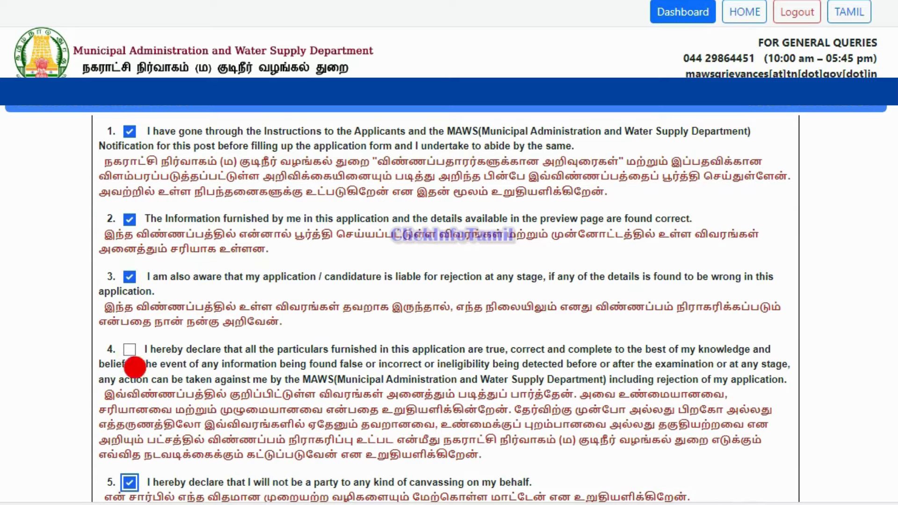
click(130, 349)
Accept declaration statements 6 to 11, from fulfilling the eligibility conditions to the SMS and e-mail communication terms.
scroll(449, 309, down, 10)
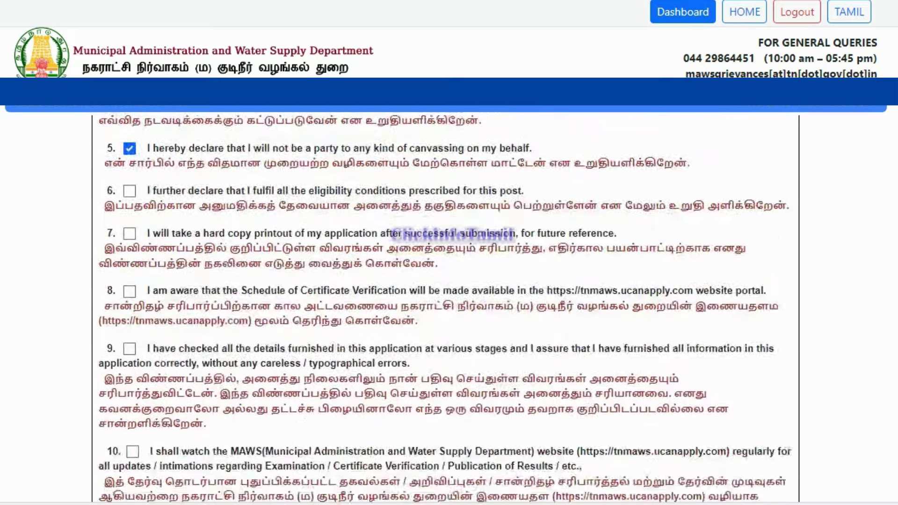
scroll(685, 237, up, 5)
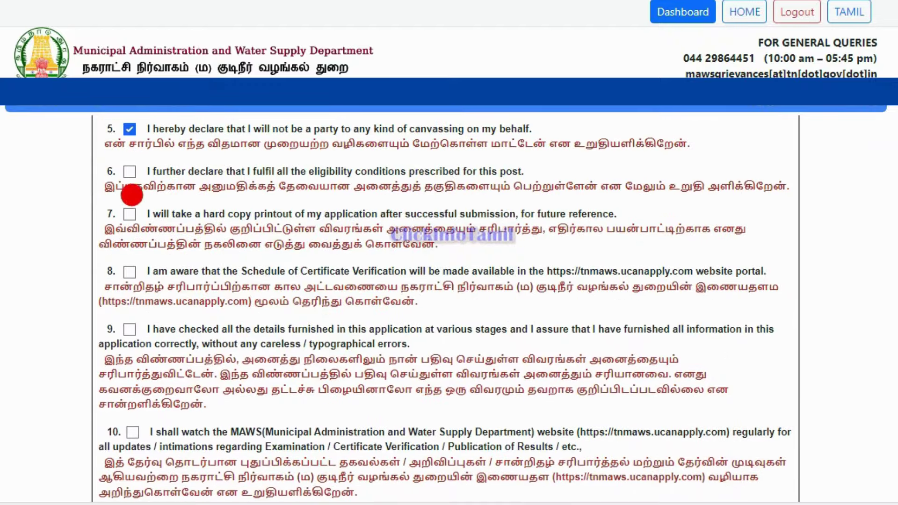
click(129, 173)
click(130, 214)
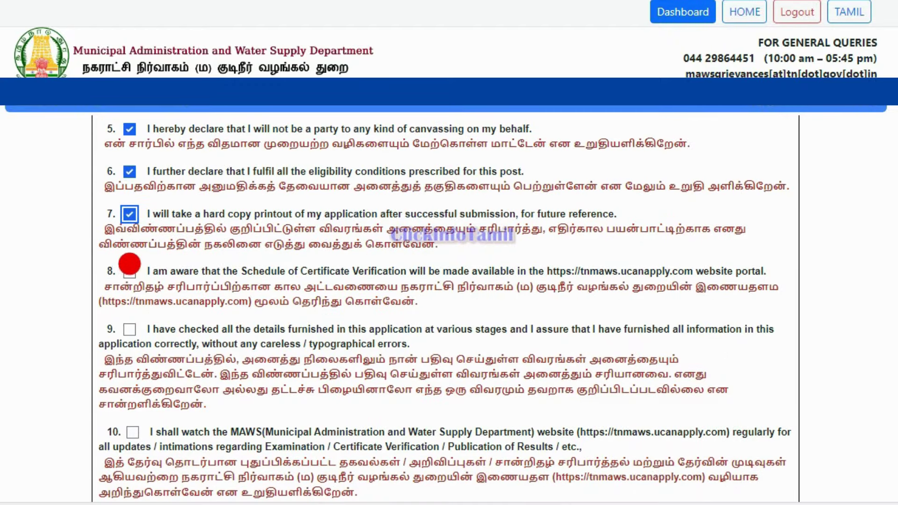
click(130, 272)
click(129, 329)
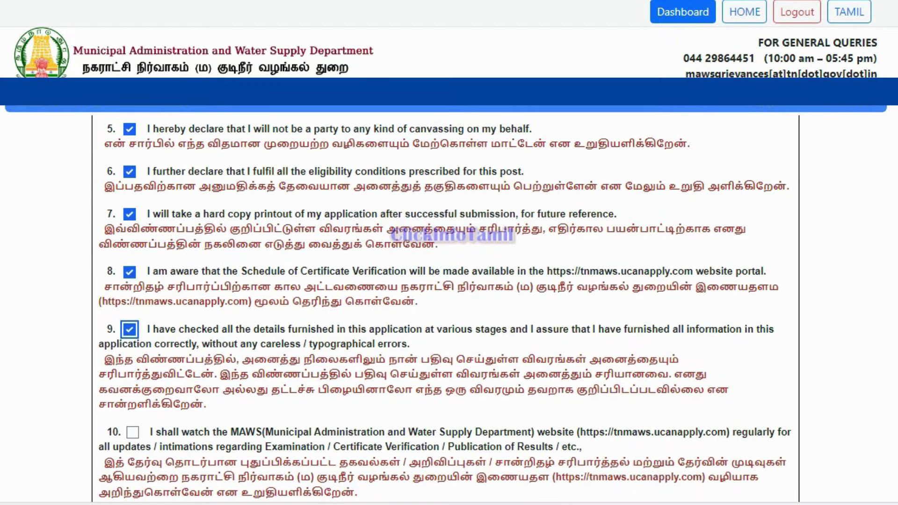
scroll(583, 218, down, 3)
click(132, 265)
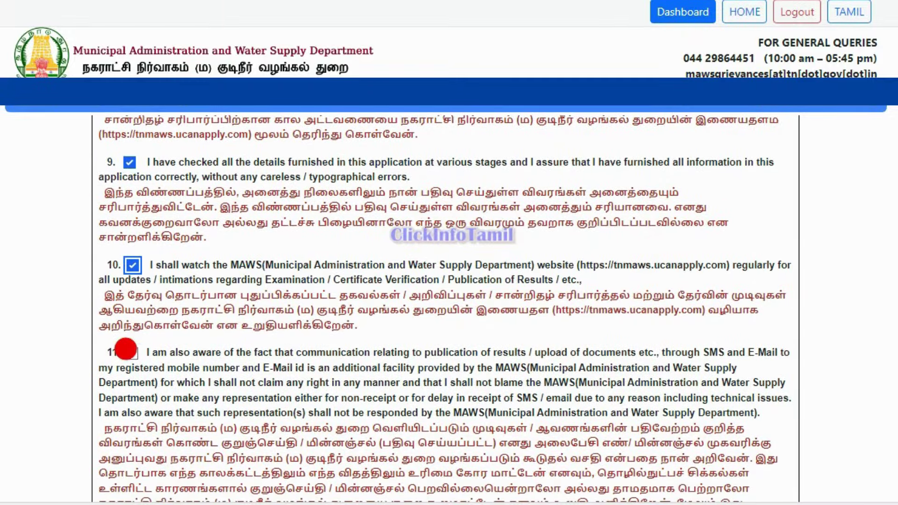
click(125, 349)
scroll(863, 351, down, 3)
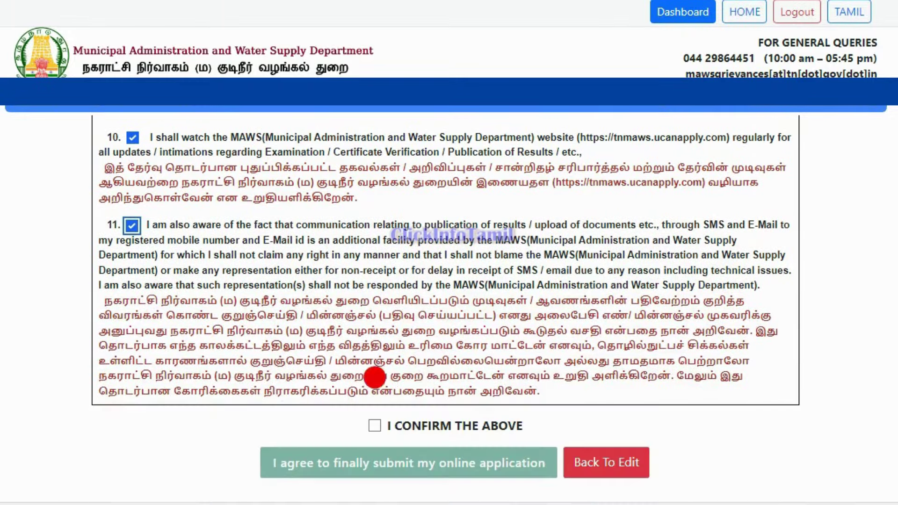